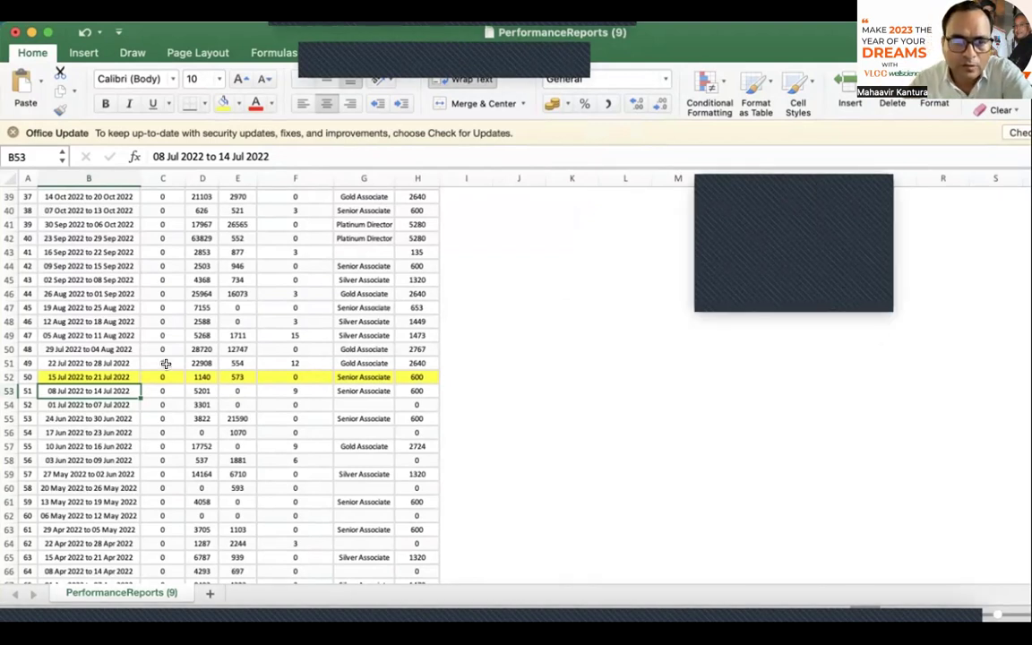
Step: Fill cells A54:H54, the 01 Jul 2022 to 07 Jul 2022 record, with yellow
{"action": "left_click_drag", "start_coordinate": [25, 405], "coordinate": [402, 404]}
{"action": "left_click", "coordinate": [223, 103]}
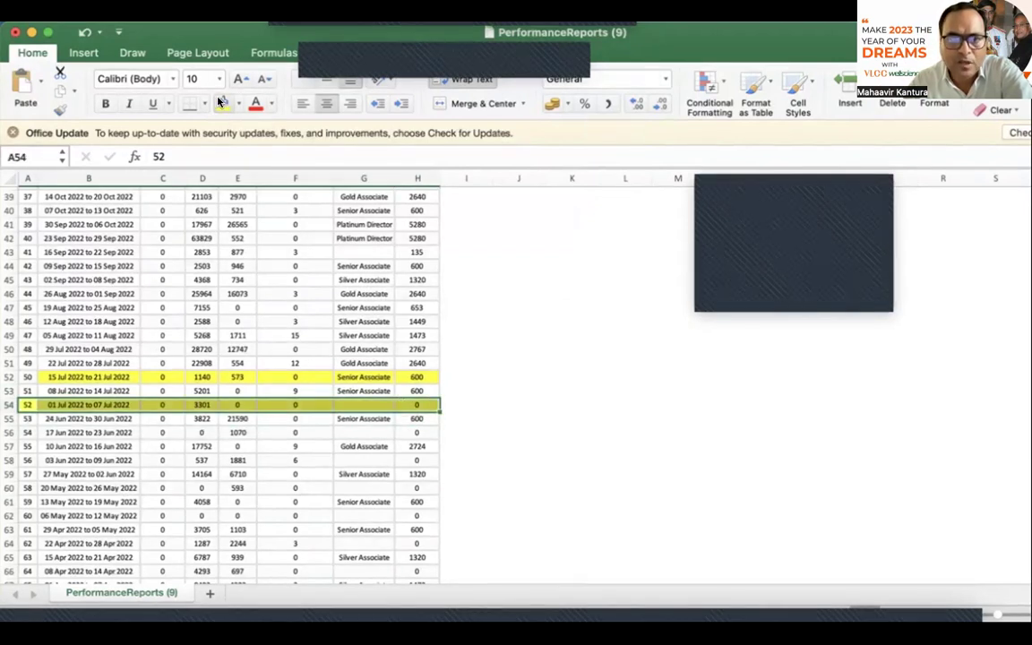
{"action": "left_click", "coordinate": [288, 266]}
{"action": "scroll", "coordinate": [341, 311], "scroll_direction": "up", "scroll_amount": 3}
{"action": "scroll", "coordinate": [341, 311], "scroll_direction": "up", "scroll_amount": 10}
{"action": "scroll", "coordinate": [341, 311], "scroll_direction": "down", "scroll_amount": 9}
{"action": "scroll", "coordinate": [341, 311], "scroll_direction": "down", "scroll_amount": 3}
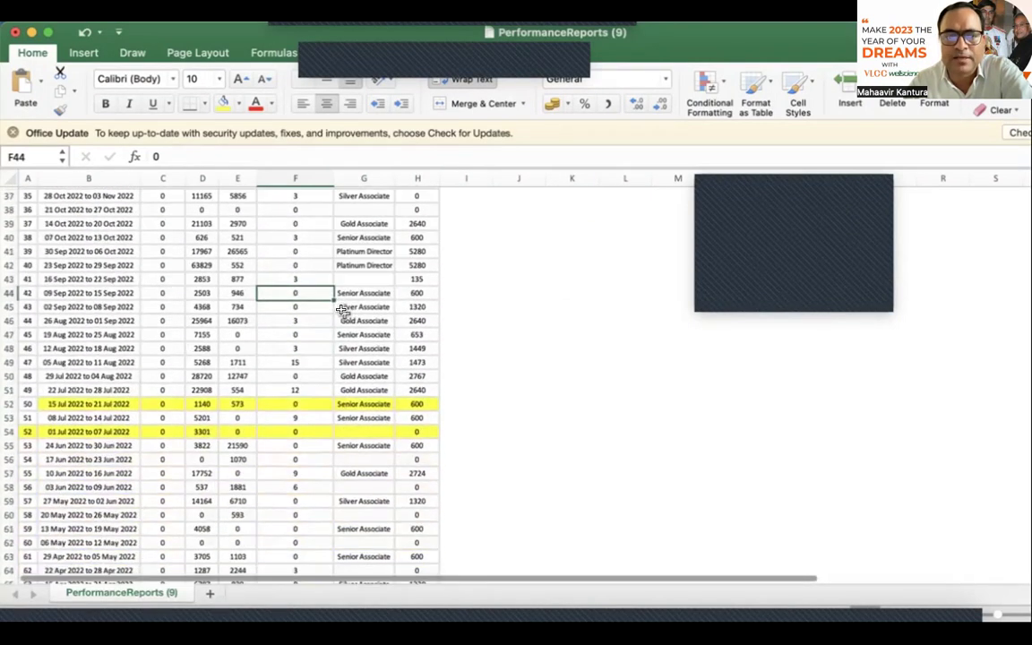
Step: Fill the entire row 54 with the standard blue color
{"action": "left_click", "coordinate": [8, 432]}
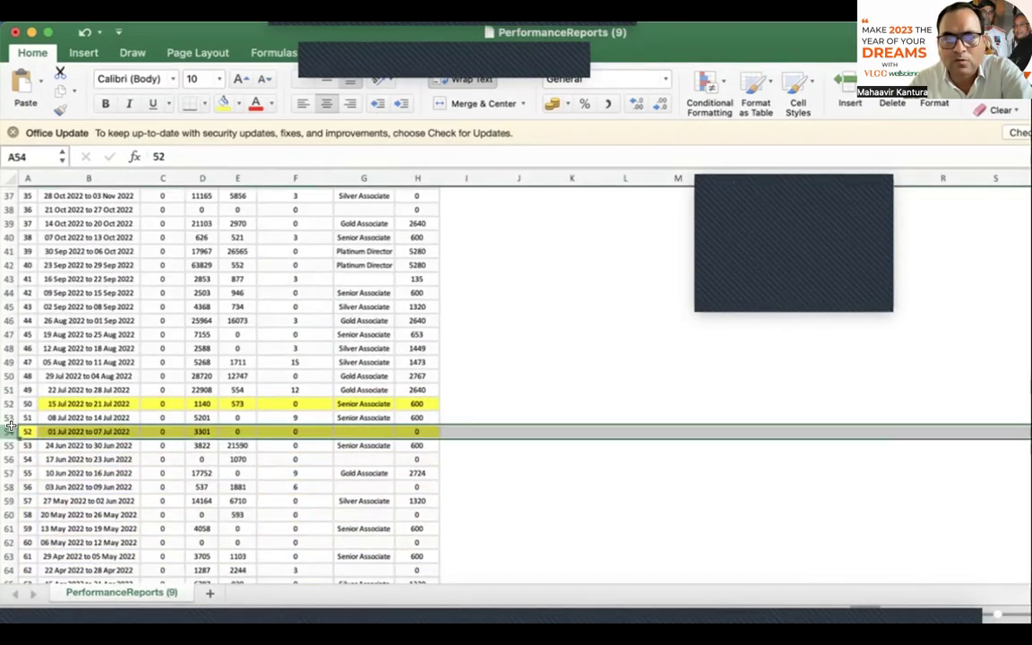
{"action": "left_click", "coordinate": [238, 103]}
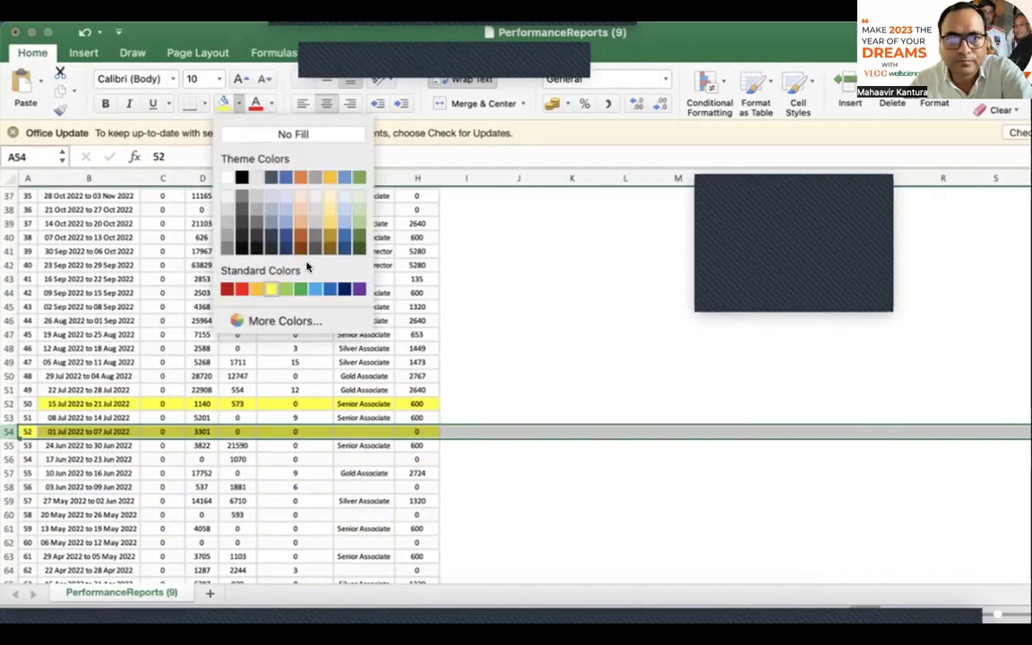
{"action": "left_click", "coordinate": [330, 288]}
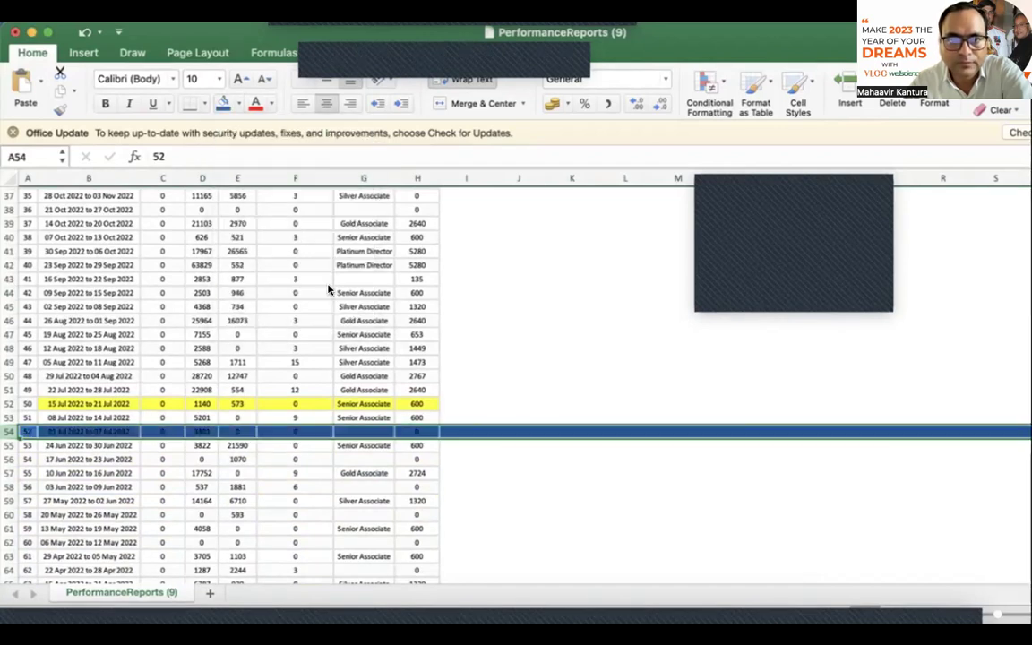
Step: Fill the level cell G50 and the personally sponsored cell F46 with light blue
{"action": "left_click", "coordinate": [364, 377]}
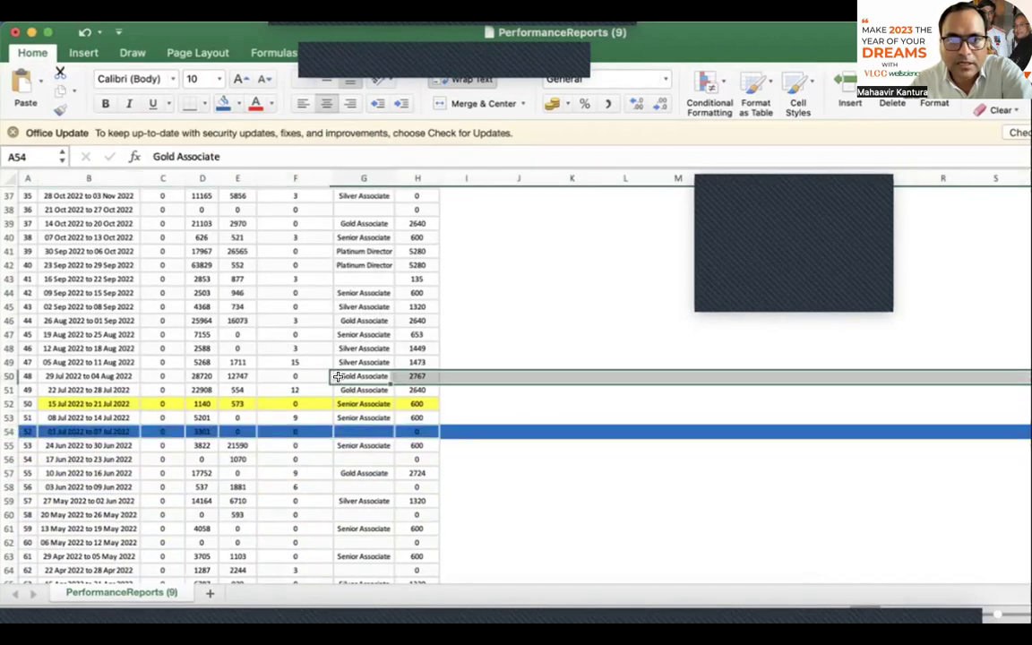
{"action": "left_click", "coordinate": [239, 103]}
{"action": "left_click", "coordinate": [343, 209]}
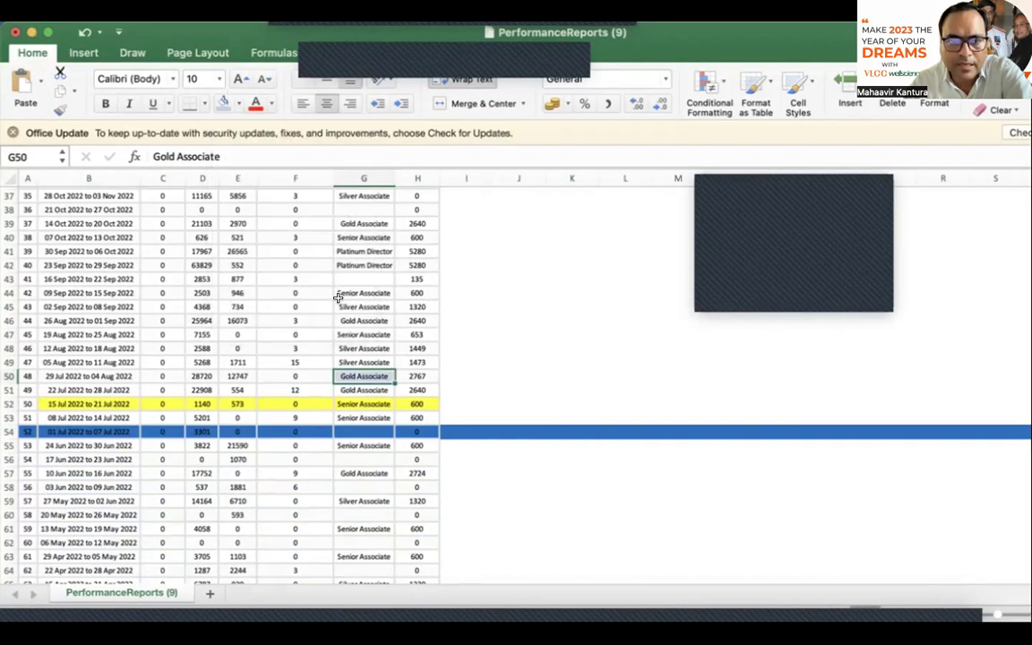
{"action": "left_click", "coordinate": [300, 320]}
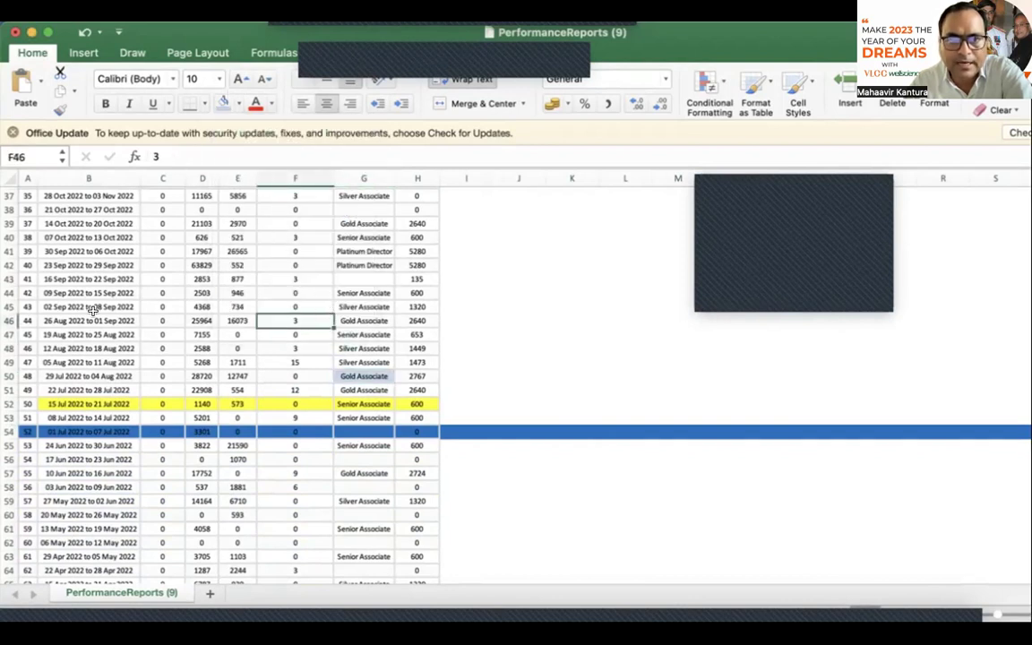
{"action": "left_click", "coordinate": [224, 103]}
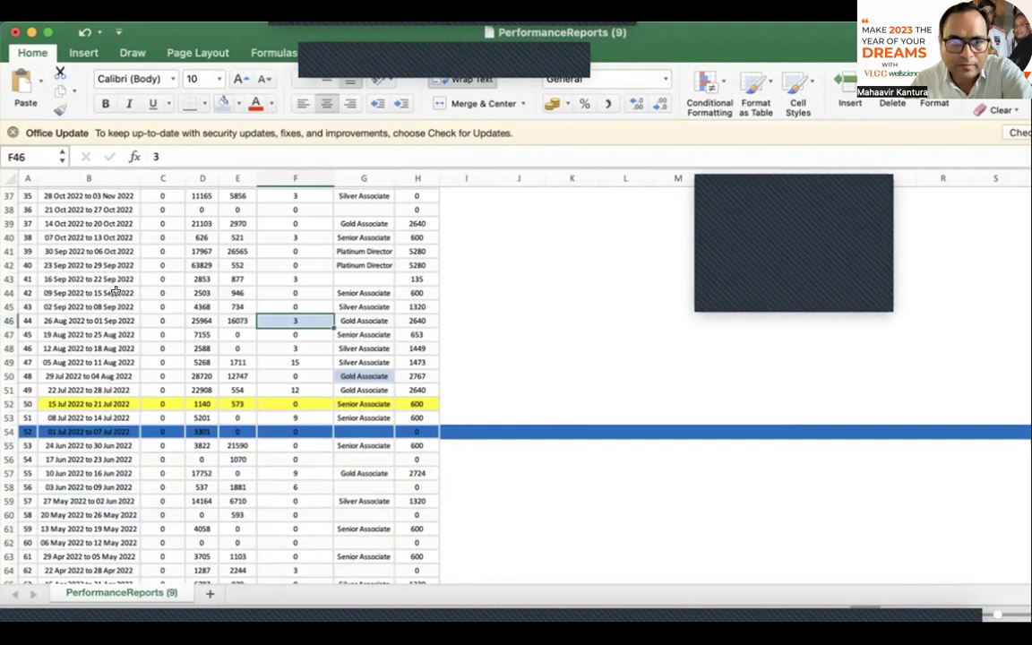
Step: Fill the entire row 52, the 15 Jul 2022 to 21 Jul 2022 record, with light blue
{"action": "left_click", "coordinate": [11, 403]}
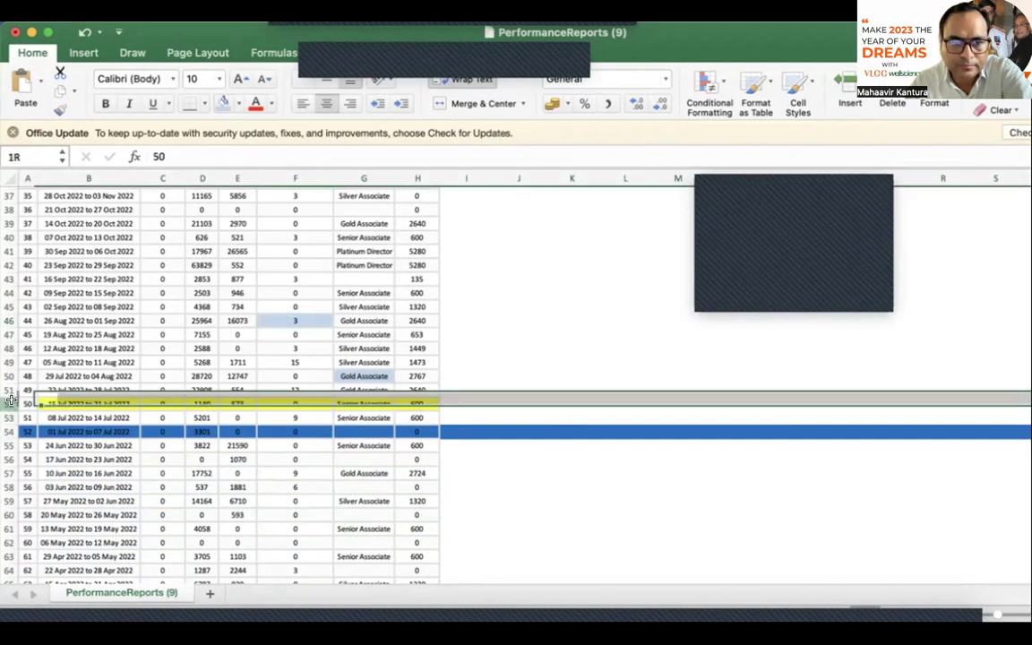
{"action": "left_click", "coordinate": [224, 103]}
{"action": "left_click", "coordinate": [274, 265]}
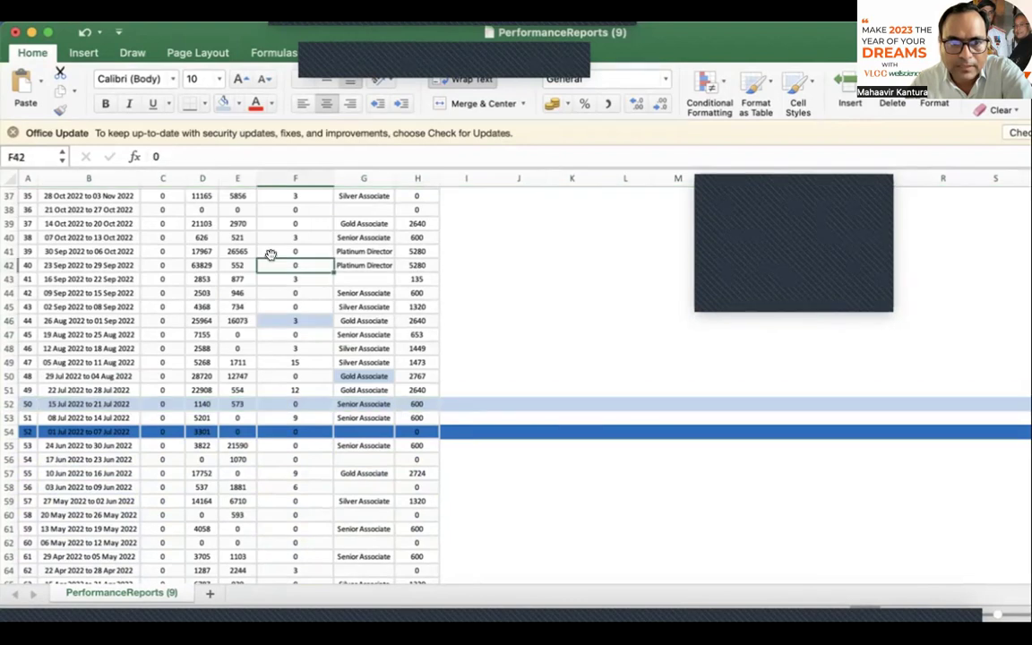
{"action": "scroll", "coordinate": [270, 327], "scroll_direction": "down", "scroll_amount": 3}
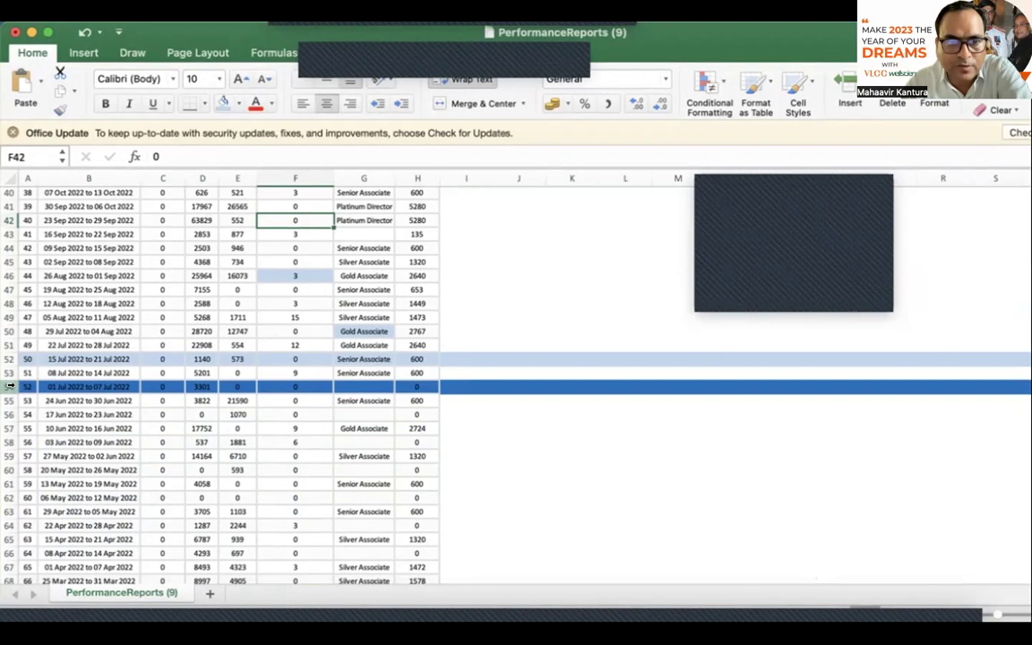
Step: Fill the table cells A54:H54 and A53:H53 with light blue
{"action": "left_click_drag", "start_coordinate": [27, 386], "coordinate": [428, 386]}
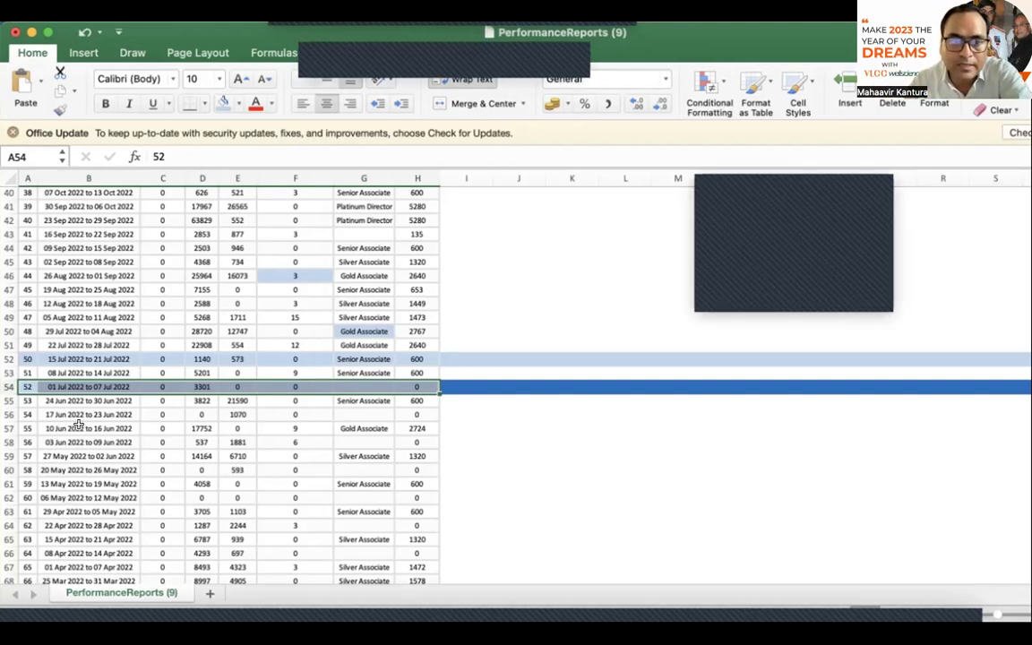
{"action": "left_click", "coordinate": [27, 401]}
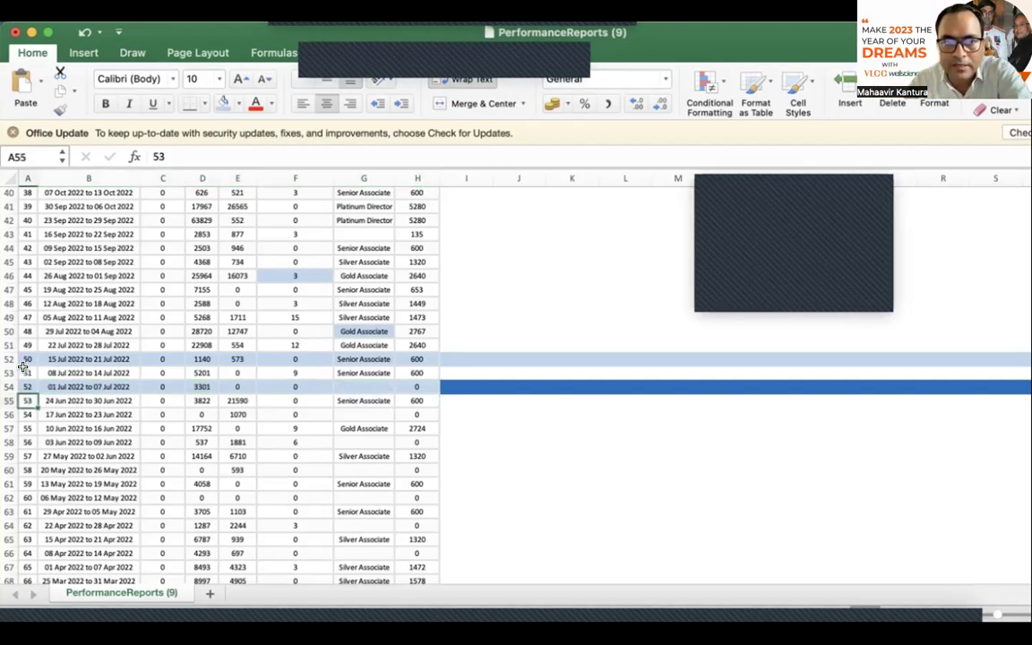
{"action": "left_click_drag", "start_coordinate": [27, 373], "coordinate": [418, 371]}
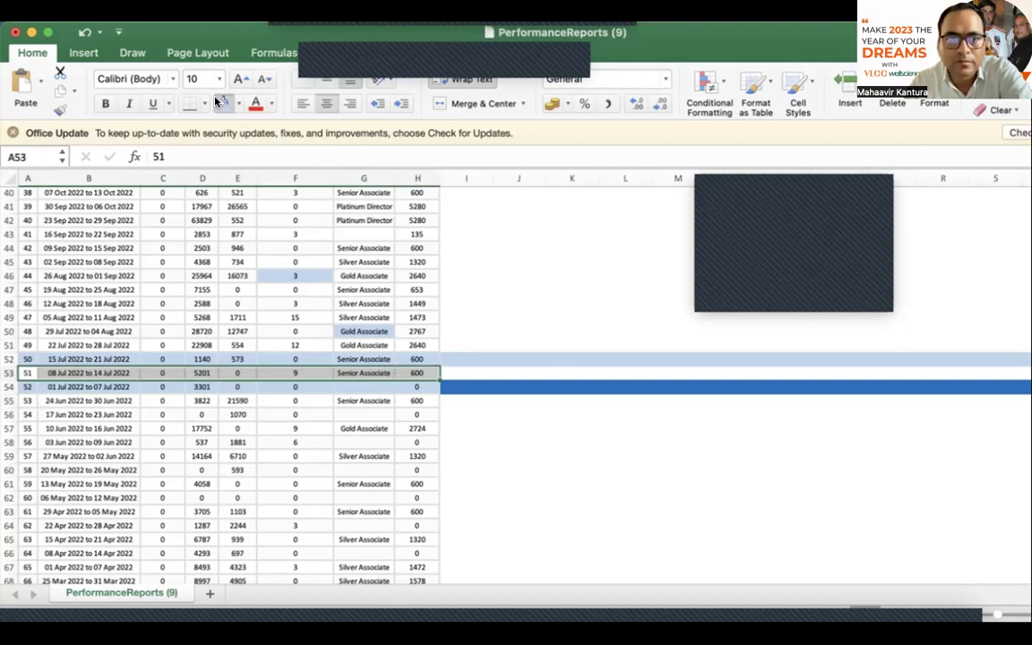
Step: Fill the entire row 54, the 01 Jul 2022 to 07 Jul 2022 record, with white
{"action": "left_click", "coordinate": [6, 386]}
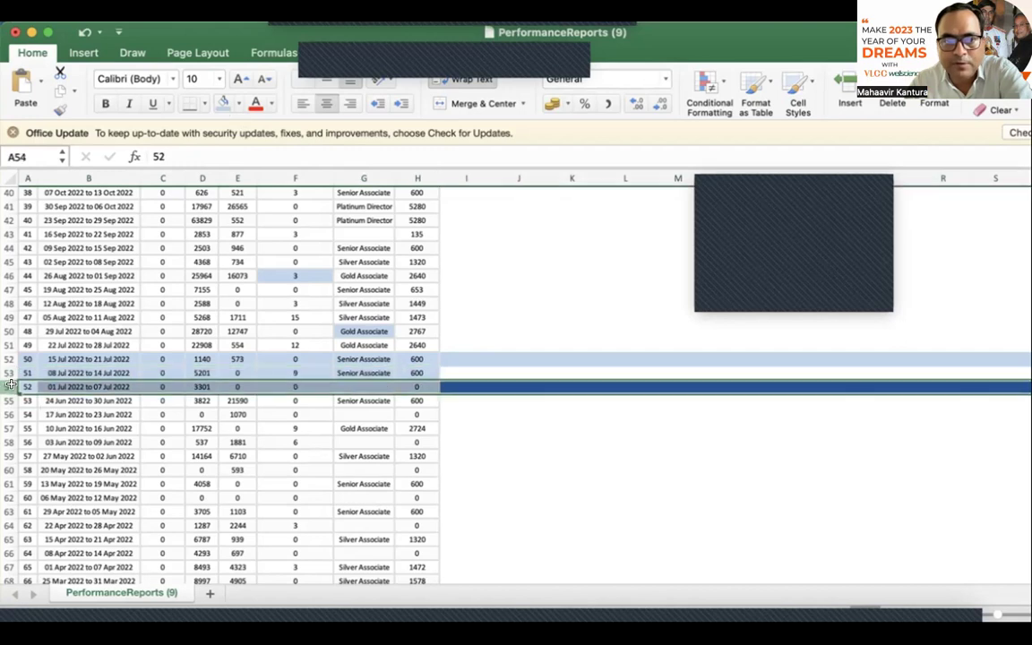
{"action": "left_click", "coordinate": [227, 104]}
{"action": "left_click", "coordinate": [204, 161]}
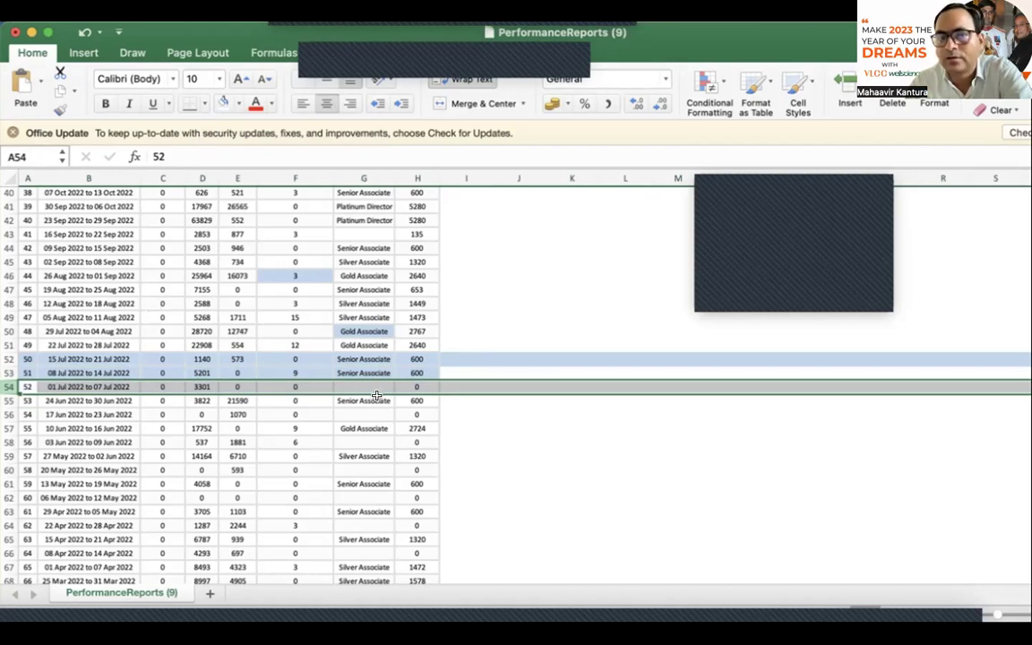
{"action": "left_click", "coordinate": [194, 385]}
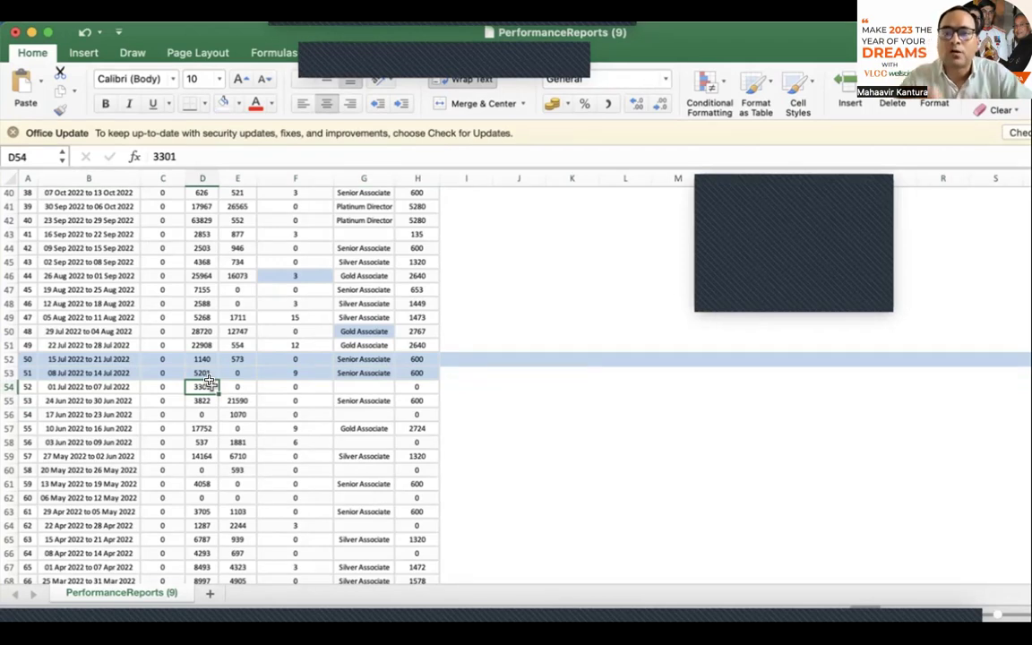
Step: Highlight the GSV Left and GSV Right cells D55:E55 for 24 Jun 2022 to 30 Jun 2022 in yellow
{"action": "left_click_drag", "start_coordinate": [199, 400], "coordinate": [236, 401]}
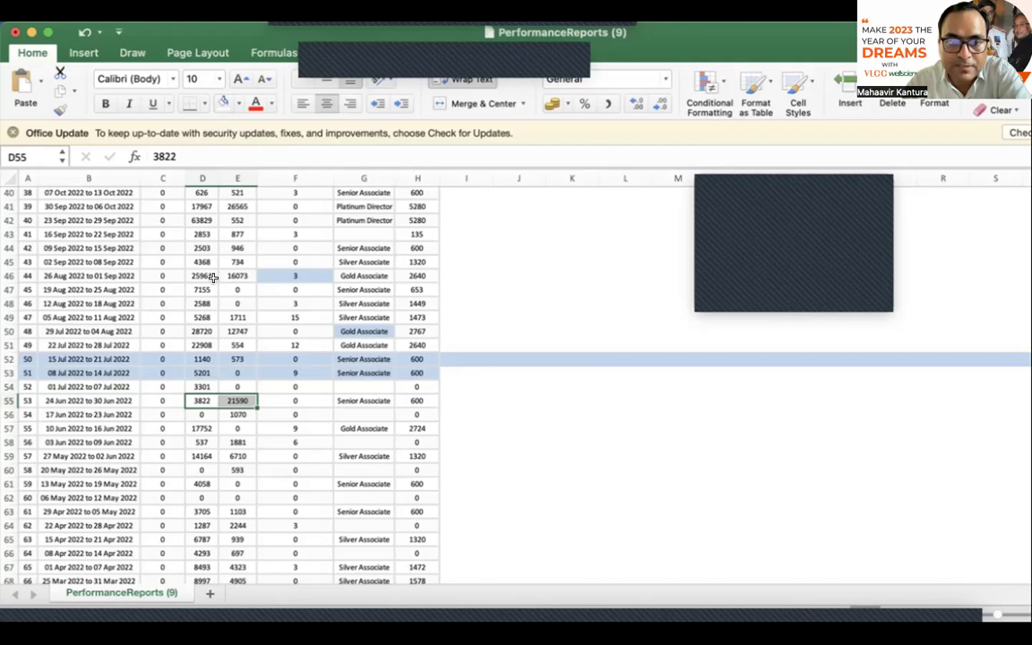
{"action": "left_click", "coordinate": [232, 102]}
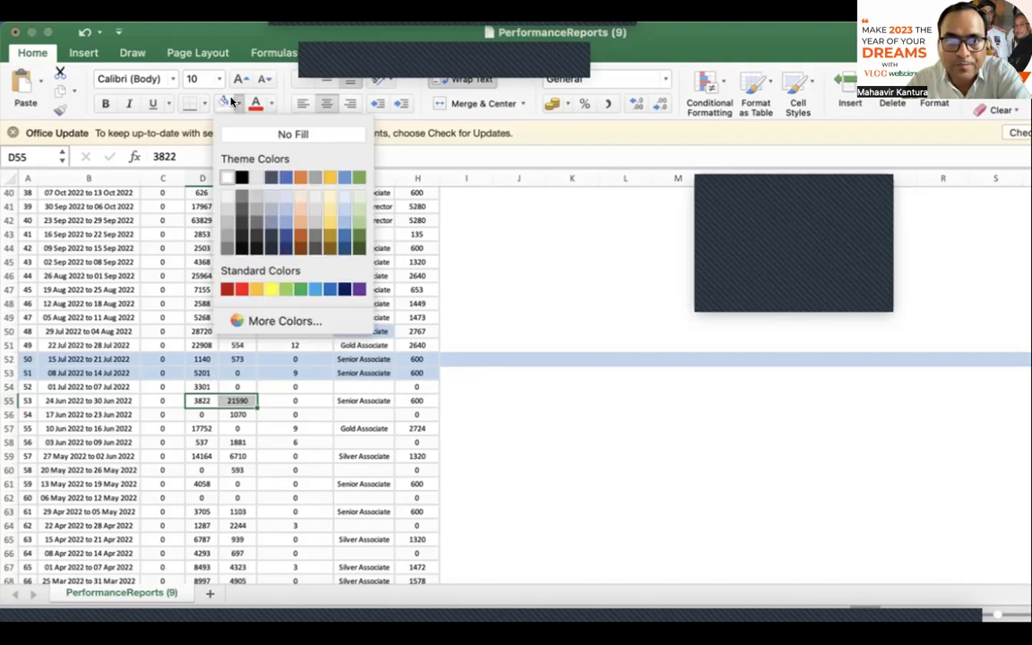
{"action": "left_click", "coordinate": [264, 287]}
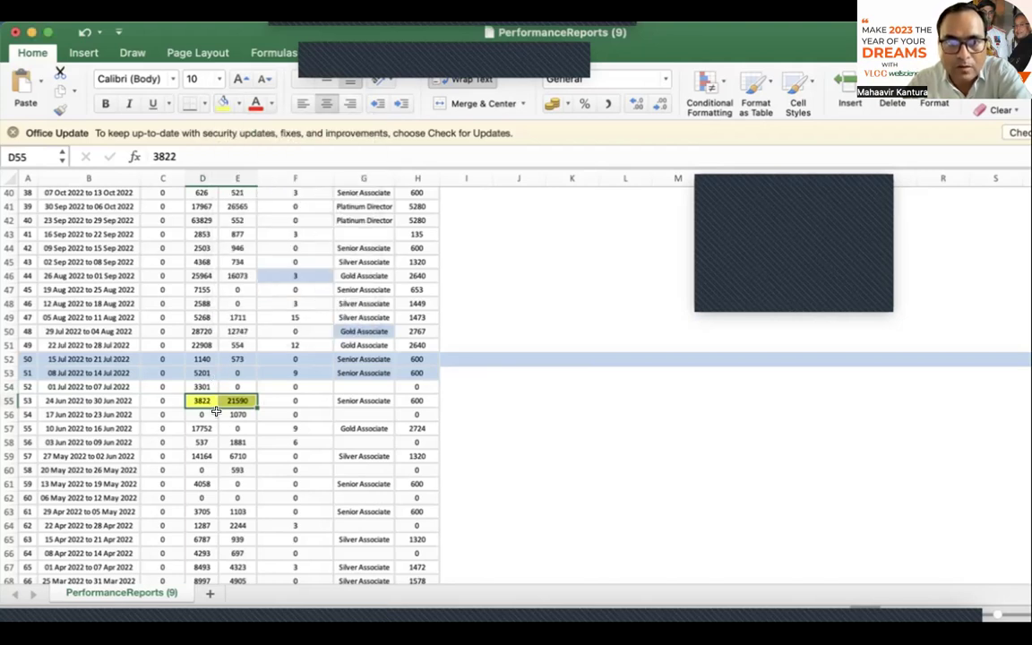
Step: Set the font size of the entire worksheet to 20
{"action": "left_click", "coordinate": [11, 178]}
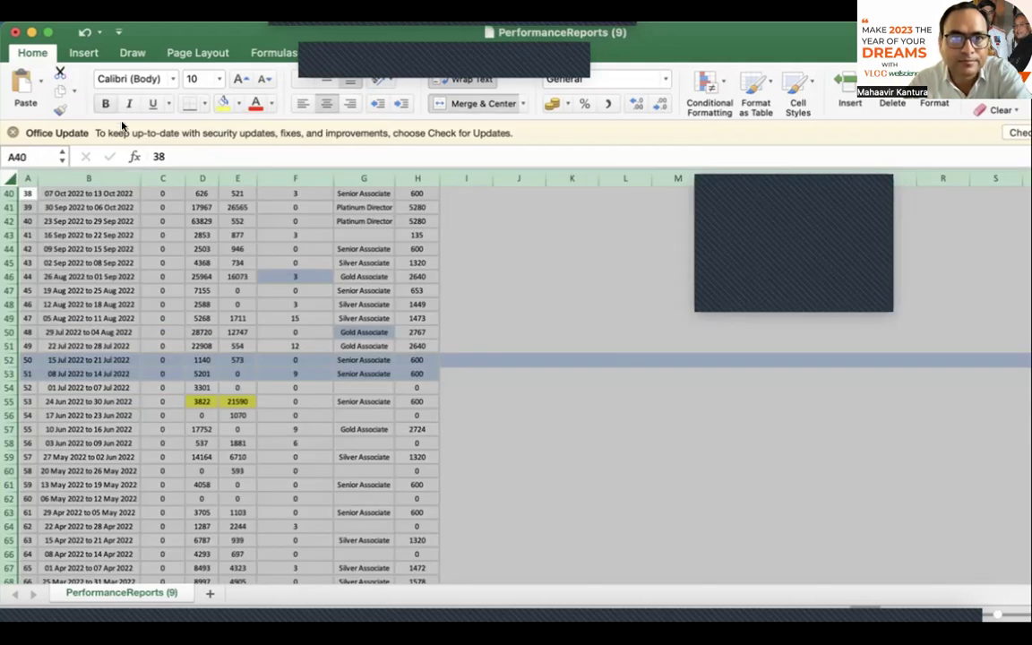
{"action": "left_click", "coordinate": [192, 80]}
{"action": "type", "text": "20"}
{"action": "key", "text": "Return"}
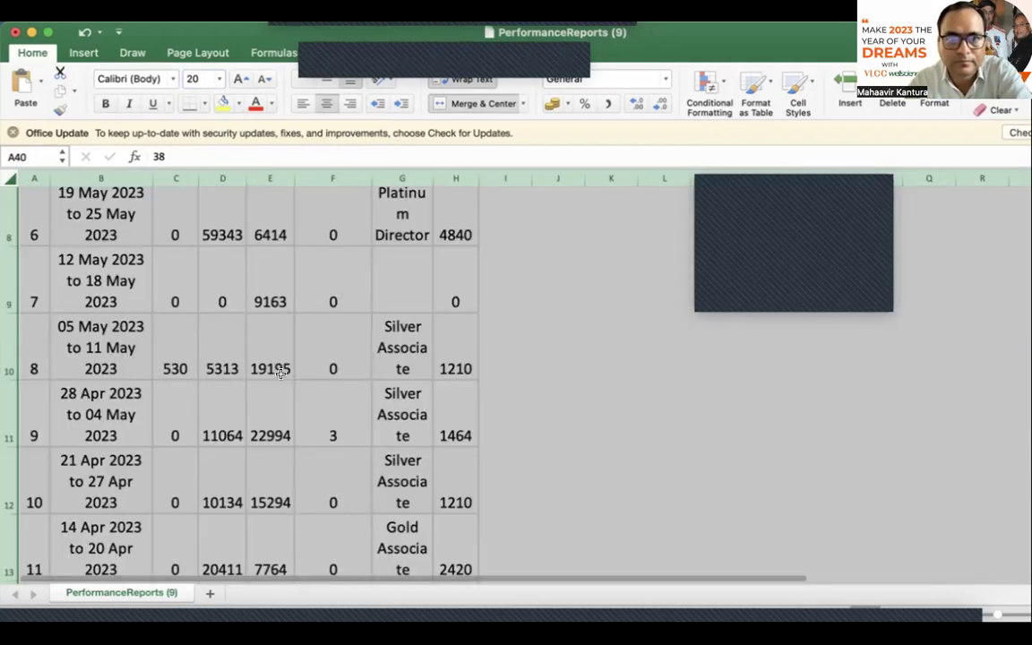
Step: Examine the GSV Left and GSV Right values of the weekly records from late June to early August 2022
{"action": "scroll", "coordinate": [305, 428], "scroll_direction": "down", "scroll_amount": 5}
{"action": "scroll", "coordinate": [308, 430], "scroll_direction": "down", "scroll_amount": 20}
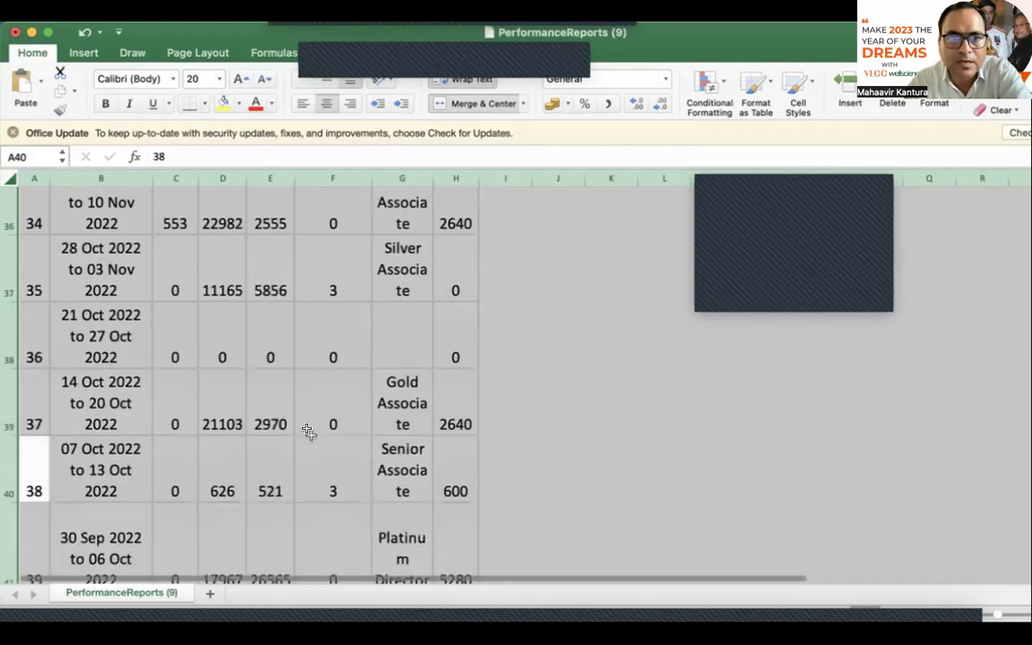
{"action": "scroll", "coordinate": [309, 433], "scroll_direction": "up", "scroll_amount": 6}
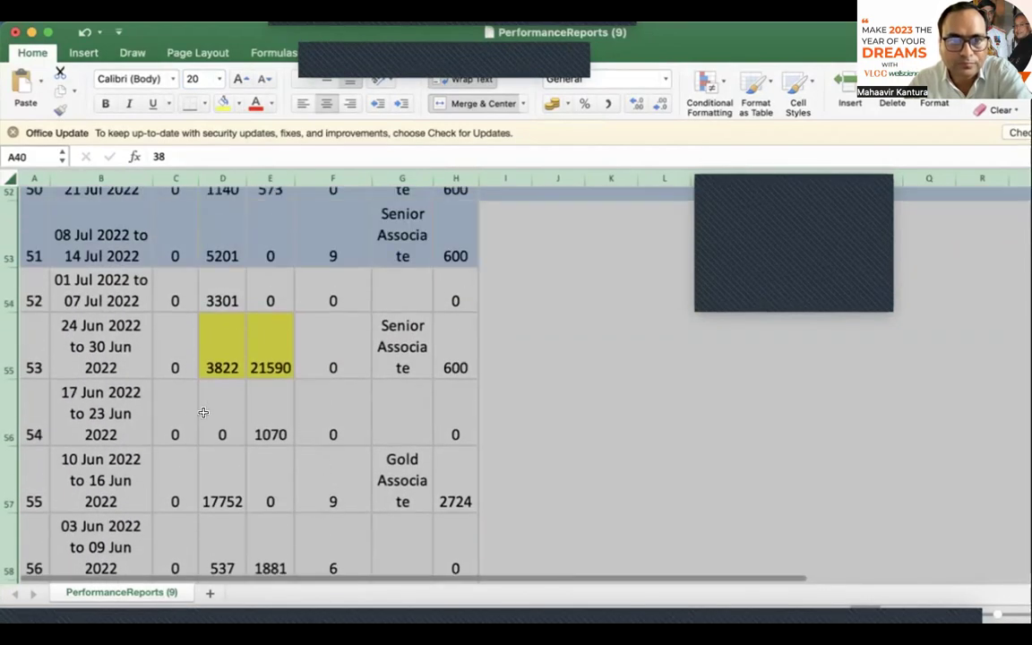
{"action": "left_click", "coordinate": [37, 285]}
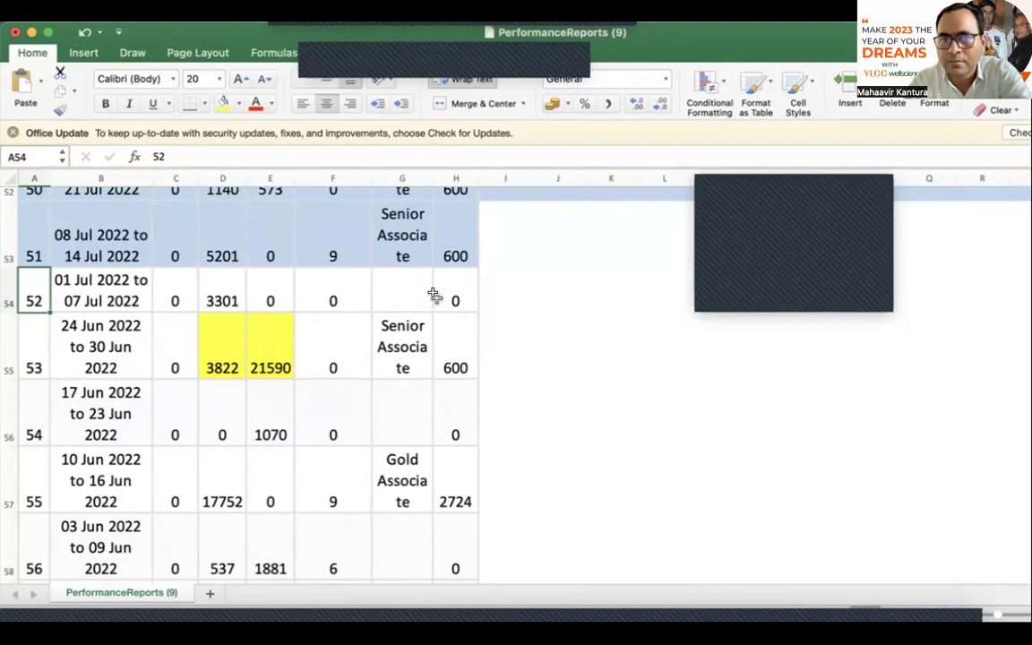
{"action": "scroll", "coordinate": [186, 325], "scroll_direction": "up", "scroll_amount": 1}
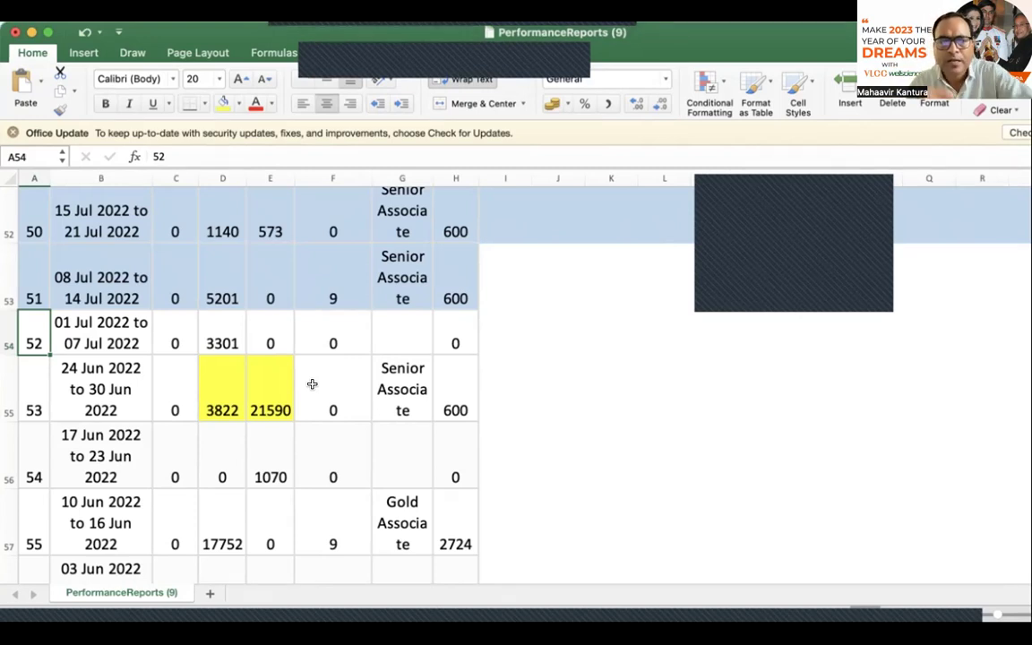
{"action": "left_click", "coordinate": [209, 395]}
{"action": "left_click_drag", "start_coordinate": [210, 394], "coordinate": [248, 387]}
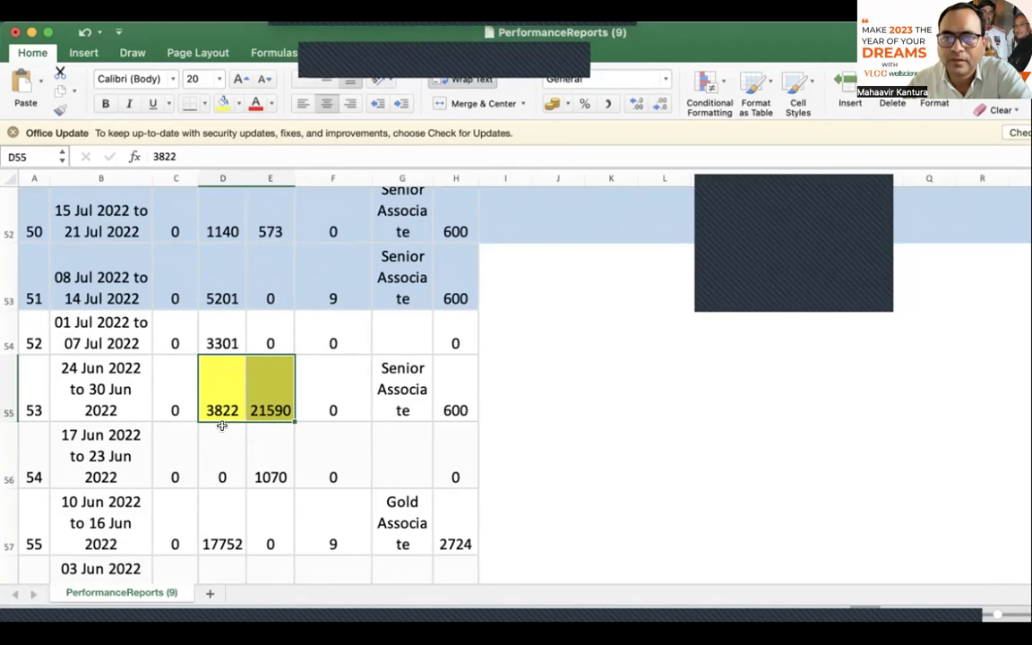
{"action": "scroll", "coordinate": [242, 391], "scroll_direction": "up", "scroll_amount": 4}
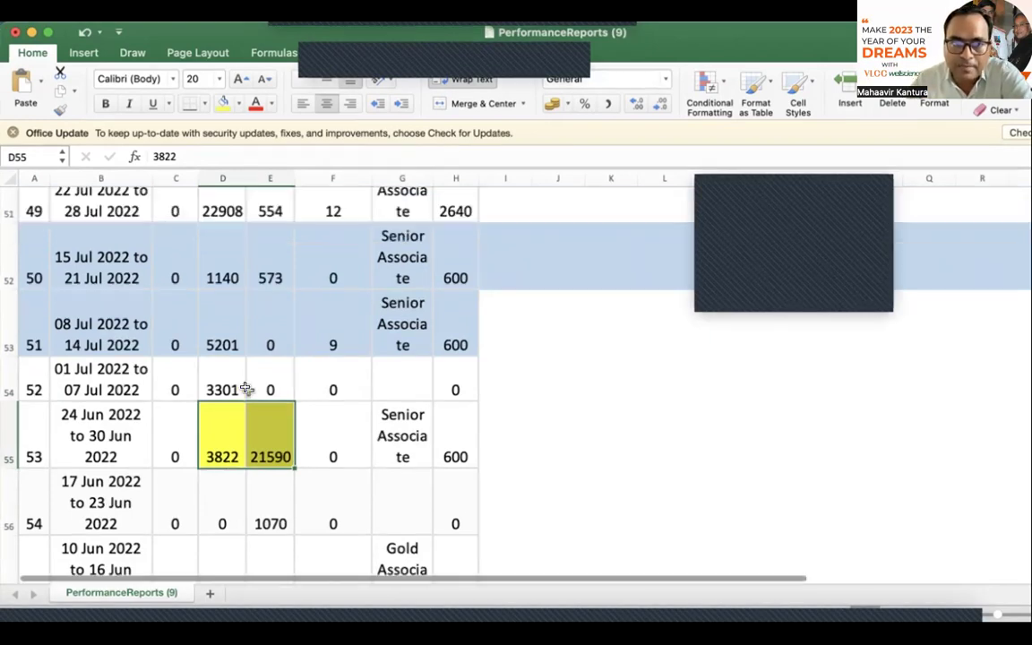
{"action": "scroll", "coordinate": [223, 396], "scroll_direction": "up", "scroll_amount": 2}
{"action": "left_click_drag", "start_coordinate": [220, 396], "coordinate": [272, 404]}
{"action": "left_click_drag", "start_coordinate": [220, 362], "coordinate": [263, 375]}
{"action": "scroll", "coordinate": [260, 361], "scroll_direction": "up", "scroll_amount": 3}
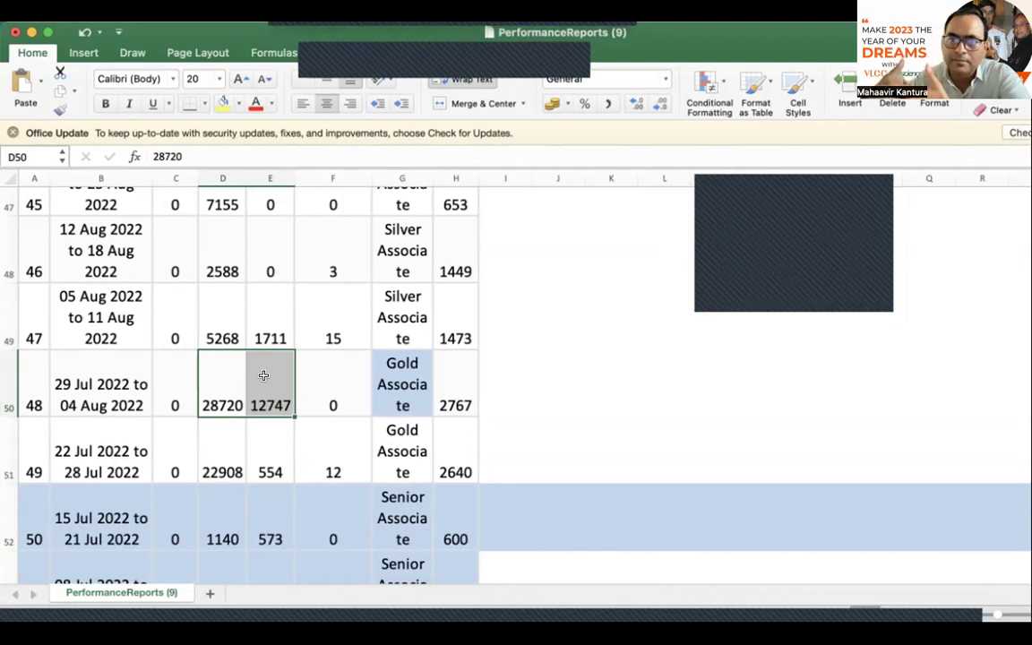
Step: Highlight the GSV Left and GSV Right cells D3:E6 of the four most recent weeks in yellow
{"action": "scroll", "coordinate": [263, 375], "scroll_direction": "up", "scroll_amount": 20}
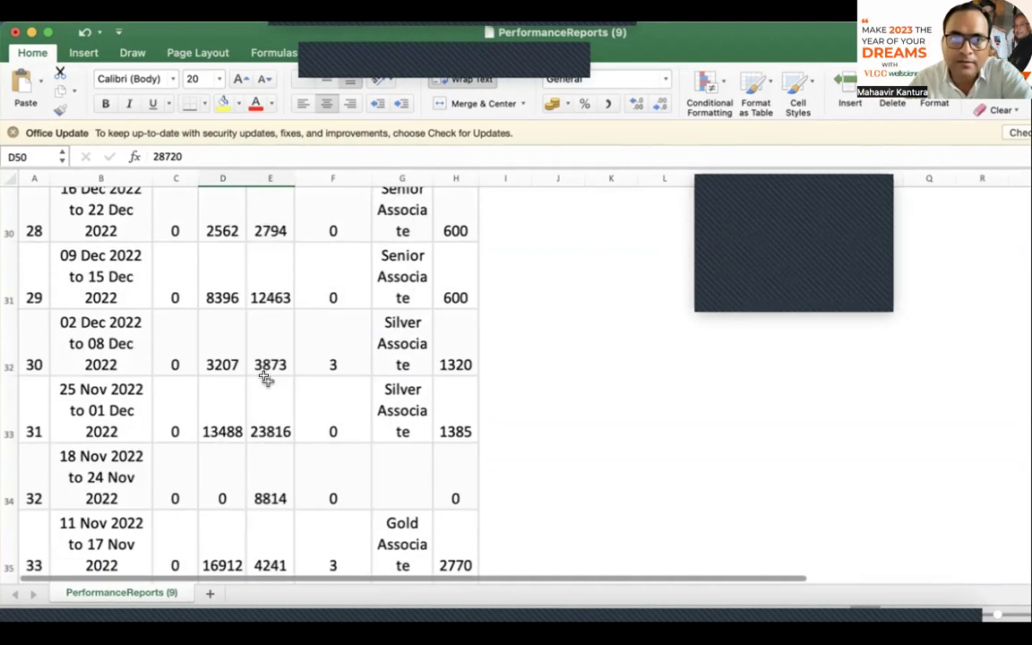
{"action": "scroll", "coordinate": [264, 377], "scroll_direction": "up", "scroll_amount": 15}
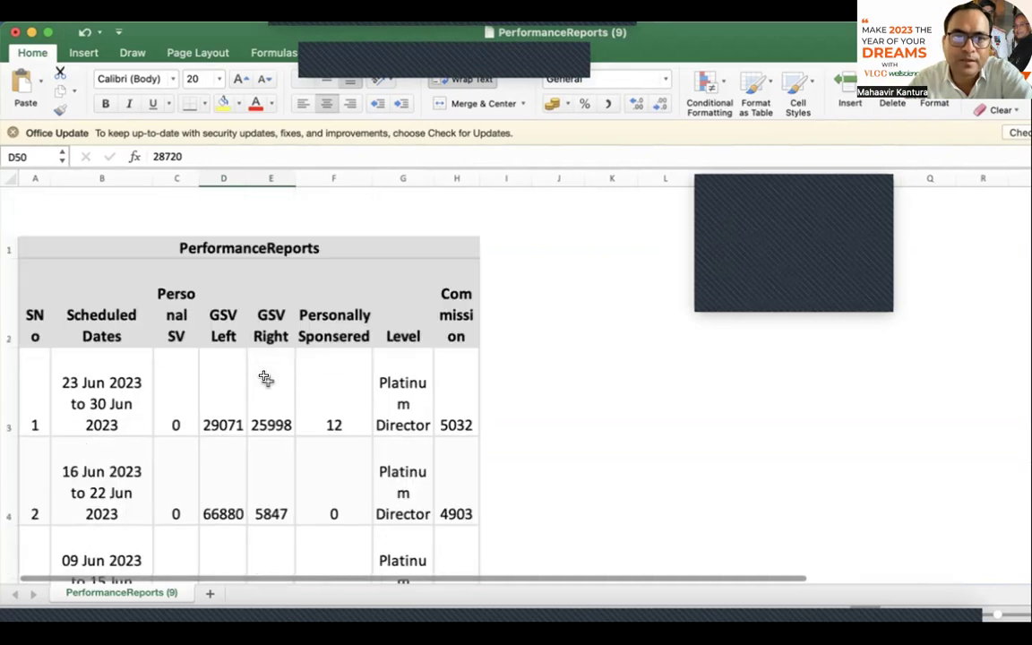
{"action": "scroll", "coordinate": [264, 377], "scroll_direction": "down", "scroll_amount": 4}
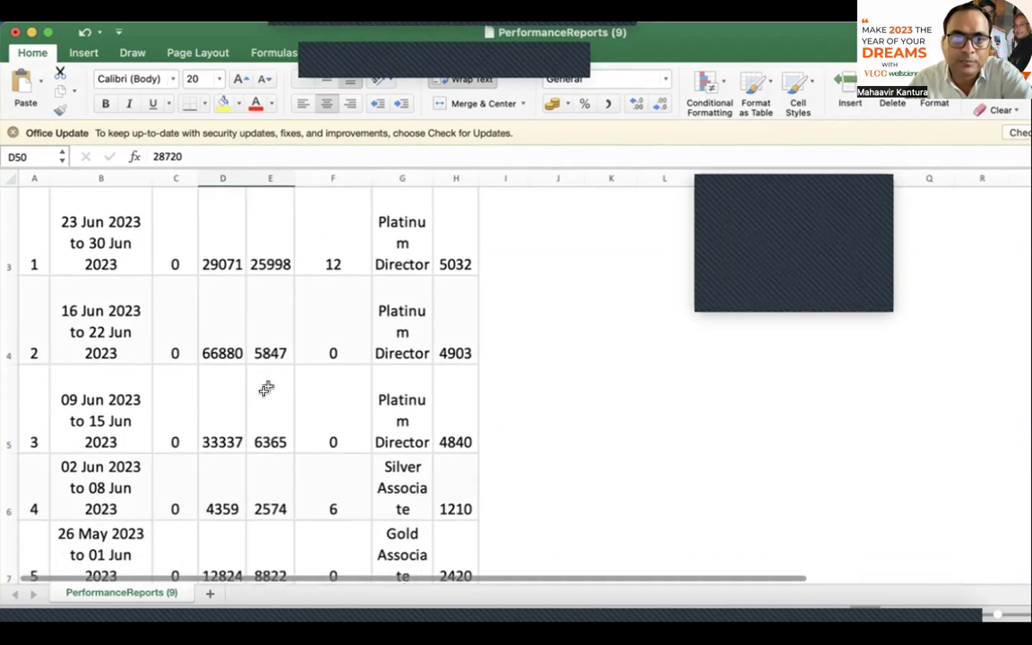
{"action": "left_click_drag", "start_coordinate": [211, 223], "coordinate": [262, 480]}
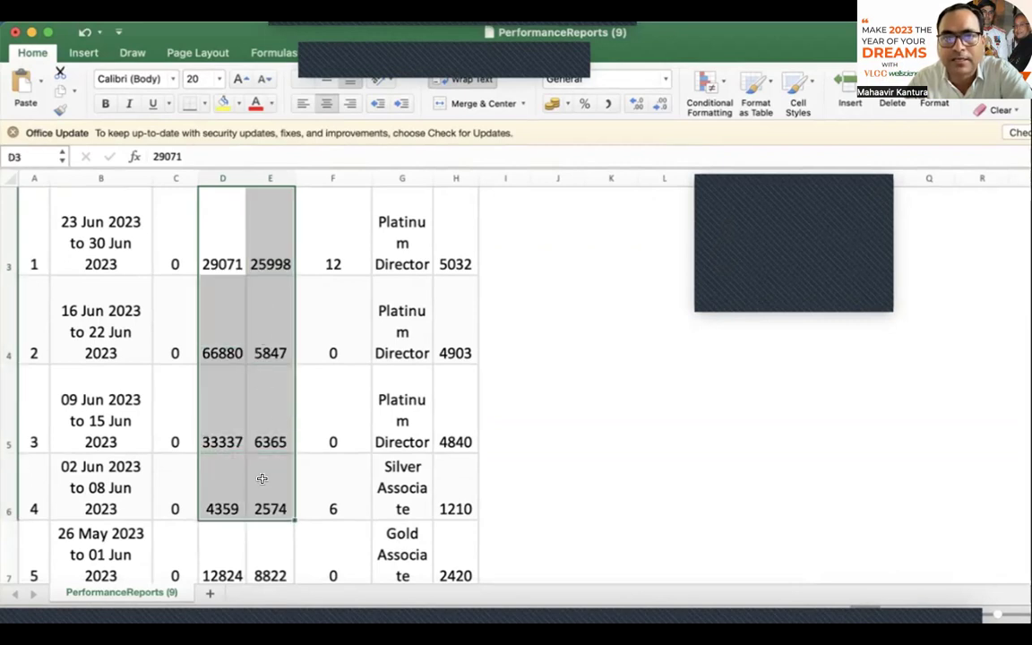
{"action": "left_click", "coordinate": [222, 103]}
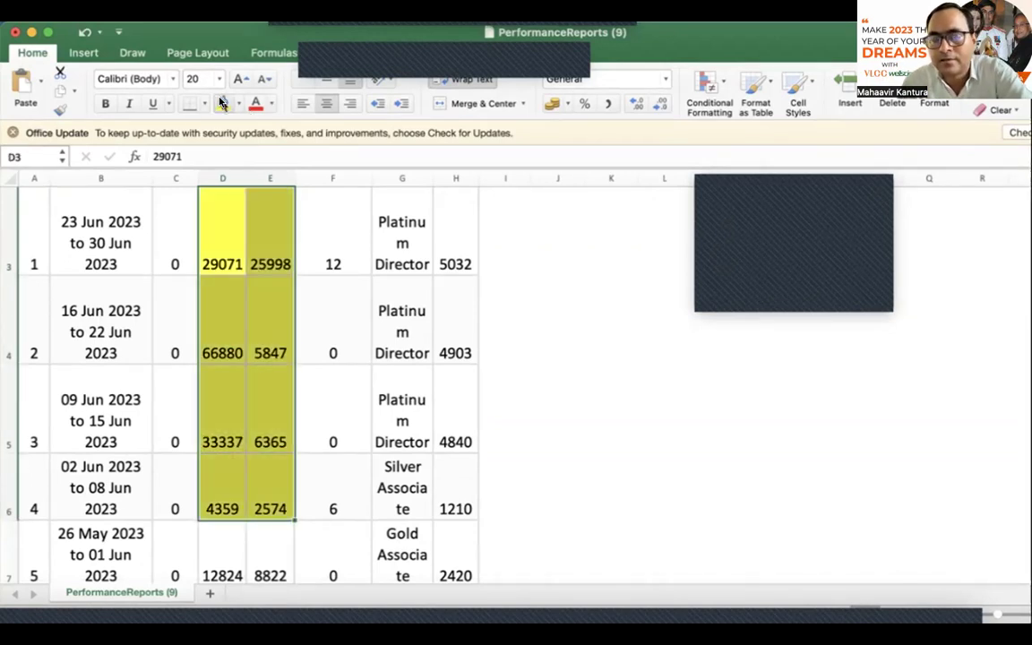
Step: Change the fill of the GSV Left and GSV Right cells D5:E6, covering 02 Jun to 15 Jun 2023, to white
{"action": "scroll", "coordinate": [215, 261], "scroll_direction": "up", "scroll_amount": 2}
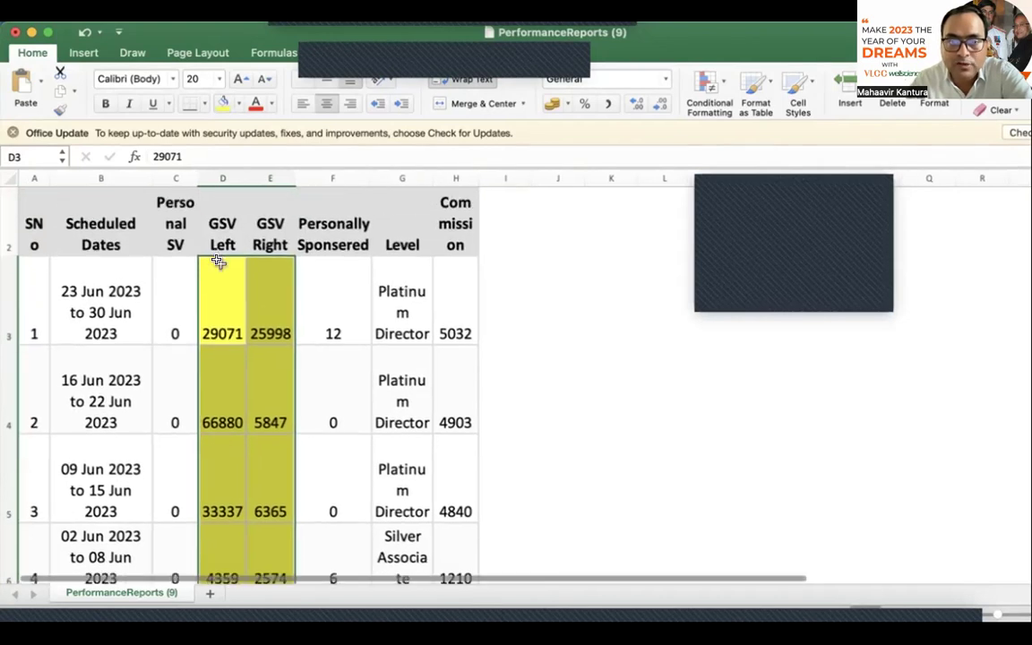
{"action": "scroll", "coordinate": [217, 261], "scroll_direction": "down", "scroll_amount": 2}
{"action": "left_click_drag", "start_coordinate": [215, 452], "coordinate": [279, 455]}
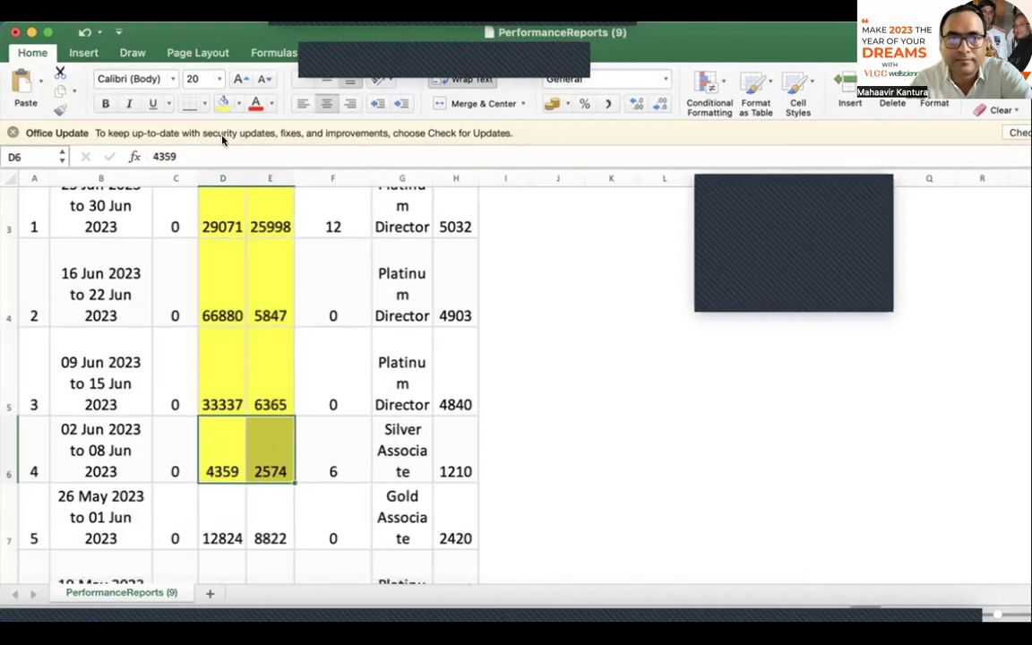
{"action": "left_click", "coordinate": [235, 105]}
{"action": "left_click", "coordinate": [225, 178]}
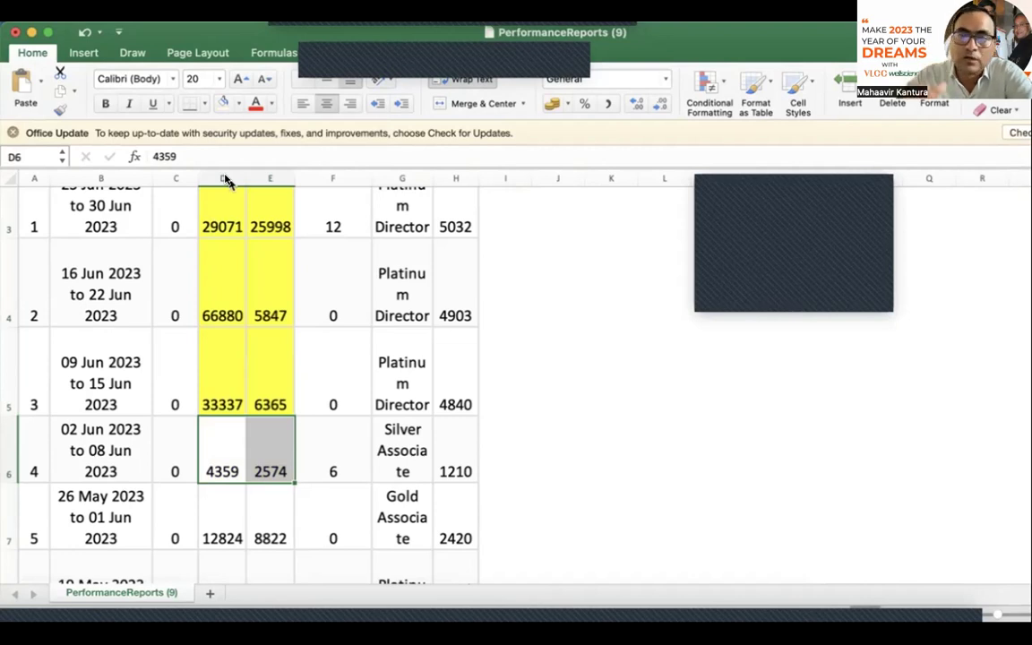
{"action": "left_click_drag", "start_coordinate": [201, 371], "coordinate": [269, 377]}
{"action": "left_click", "coordinate": [220, 101]}
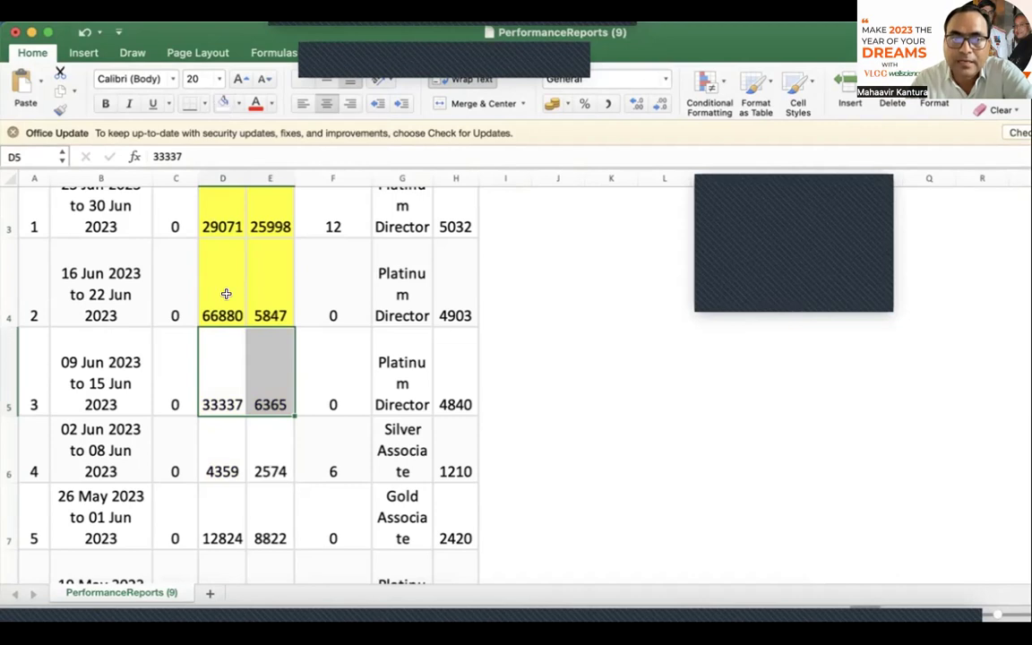
Step: Change the fill of the GSV Left and GSV Right cells D3:E4, covering 16 Jun to 30 Jun 2023, to white
{"action": "scroll", "coordinate": [229, 298], "scroll_direction": "down", "scroll_amount": 1}
{"action": "scroll", "coordinate": [228, 296], "scroll_direction": "up", "scroll_amount": 2}
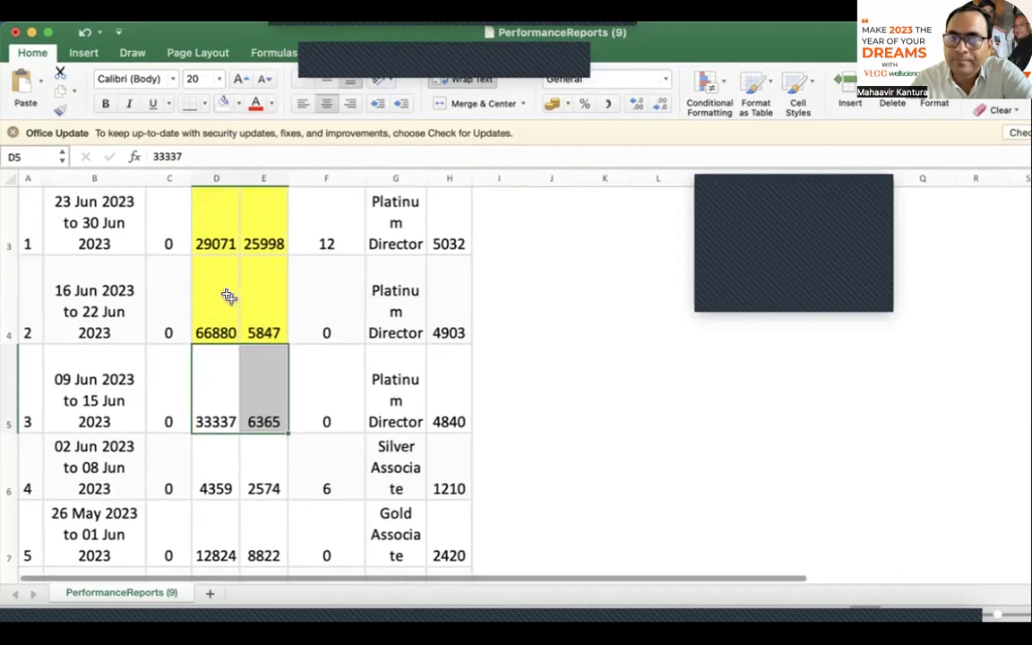
{"action": "scroll", "coordinate": [229, 295], "scroll_direction": "up", "scroll_amount": 3}
{"action": "left_click_drag", "start_coordinate": [219, 276], "coordinate": [268, 365]}
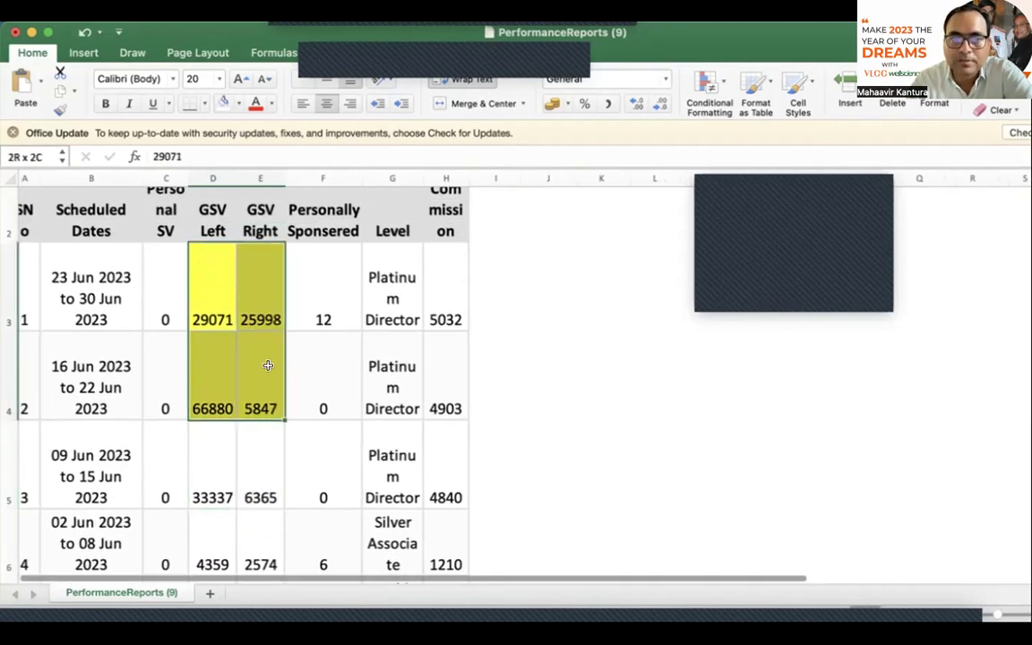
{"action": "left_click", "coordinate": [219, 101]}
Step: Highlight the GSV Left and GSV Right cells D7:E10, covering 05 May to 01 Jun 2023, in yellow
{"action": "scroll", "coordinate": [321, 386], "scroll_direction": "down", "scroll_amount": 3}
{"action": "scroll", "coordinate": [320, 385], "scroll_direction": "down", "scroll_amount": 4}
{"action": "left_click", "coordinate": [215, 242]}
{"action": "left_click_drag", "start_coordinate": [215, 242], "coordinate": [272, 444]}
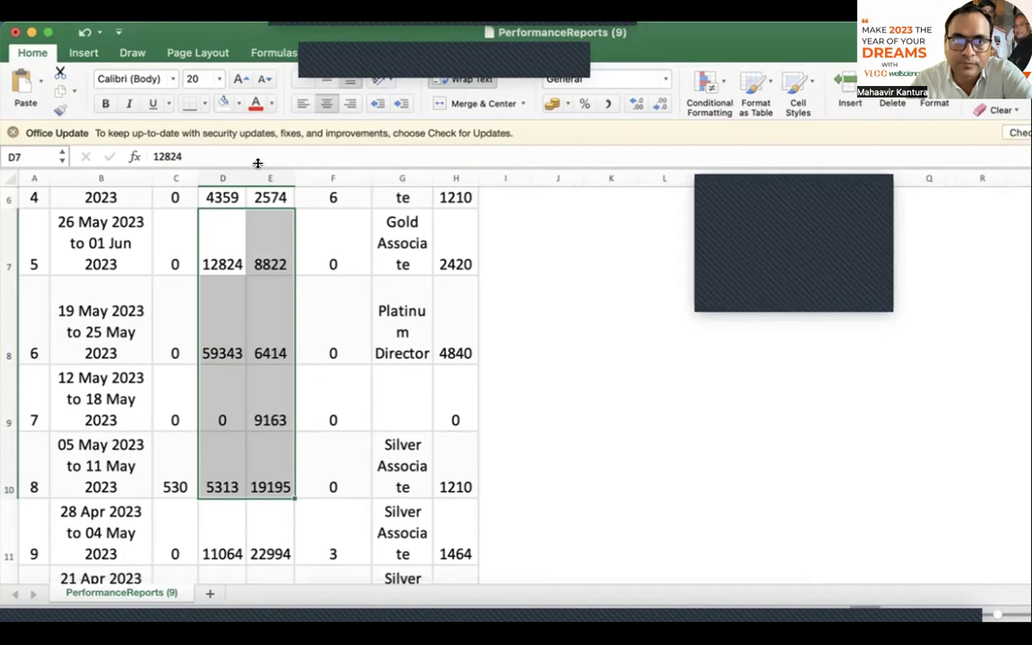
{"action": "left_click", "coordinate": [234, 104]}
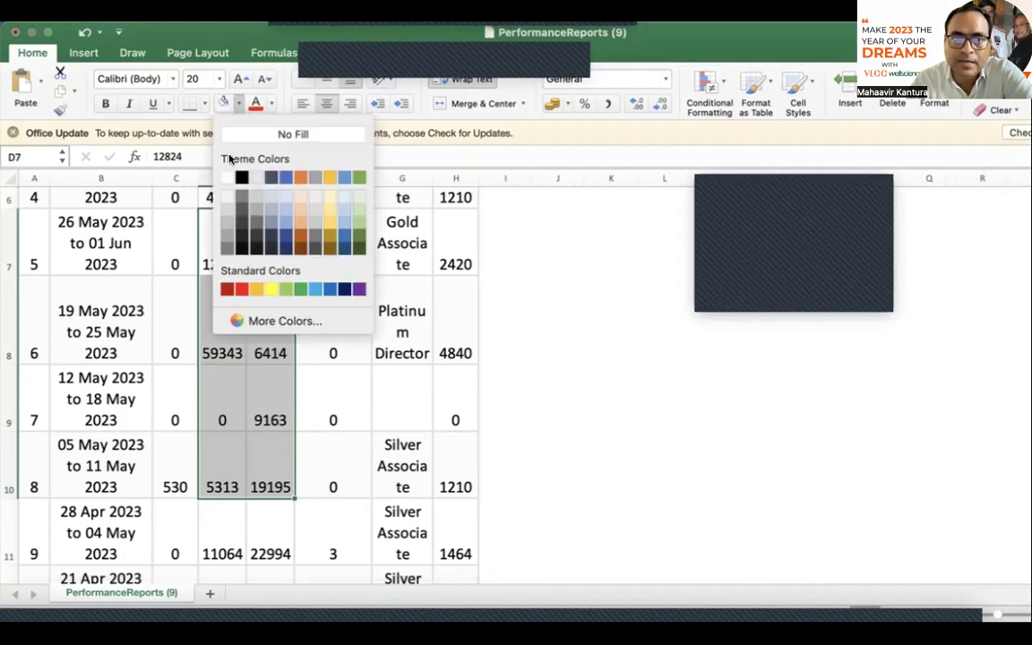
{"action": "left_click", "coordinate": [269, 287]}
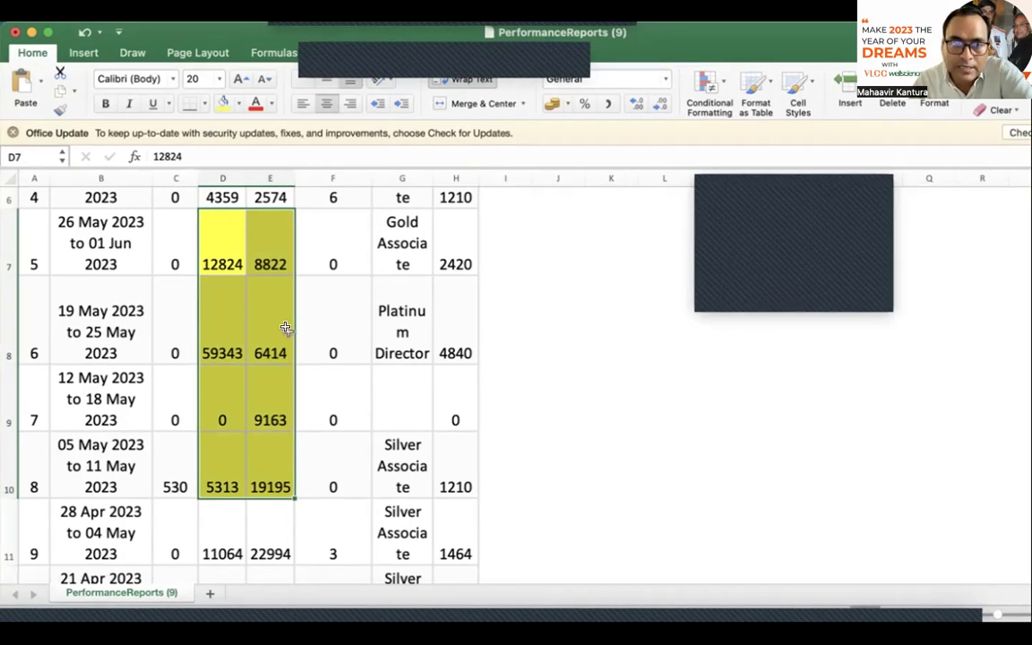
Step: Highlight the GSV Left and GSV Right cells D6:E6 for 02 Jun to 08 Jun 2023 in yellow
{"action": "scroll", "coordinate": [285, 328], "scroll_direction": "up", "scroll_amount": 2}
{"action": "left_click_drag", "start_coordinate": [203, 203], "coordinate": [259, 219]}
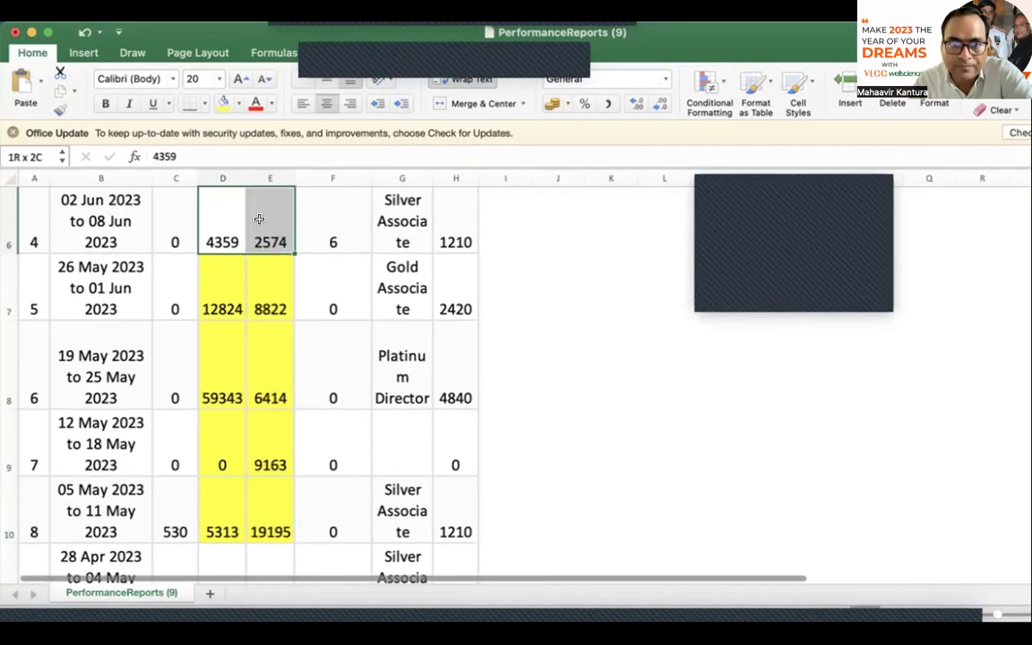
{"action": "left_click", "coordinate": [223, 104]}
Step: Change the fill of the GSV Left and GSV Right cells D10:E10 for 05 May to 11 May 2023 to white
{"action": "scroll", "coordinate": [291, 338], "scroll_direction": "down", "scroll_amount": 1}
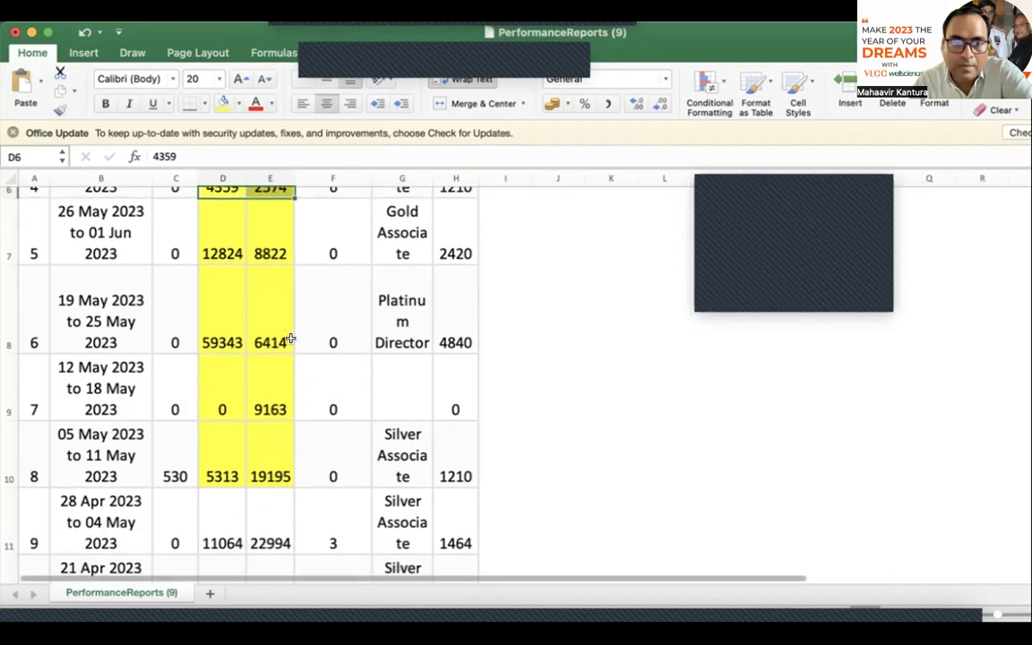
{"action": "left_click_drag", "start_coordinate": [226, 437], "coordinate": [269, 439]}
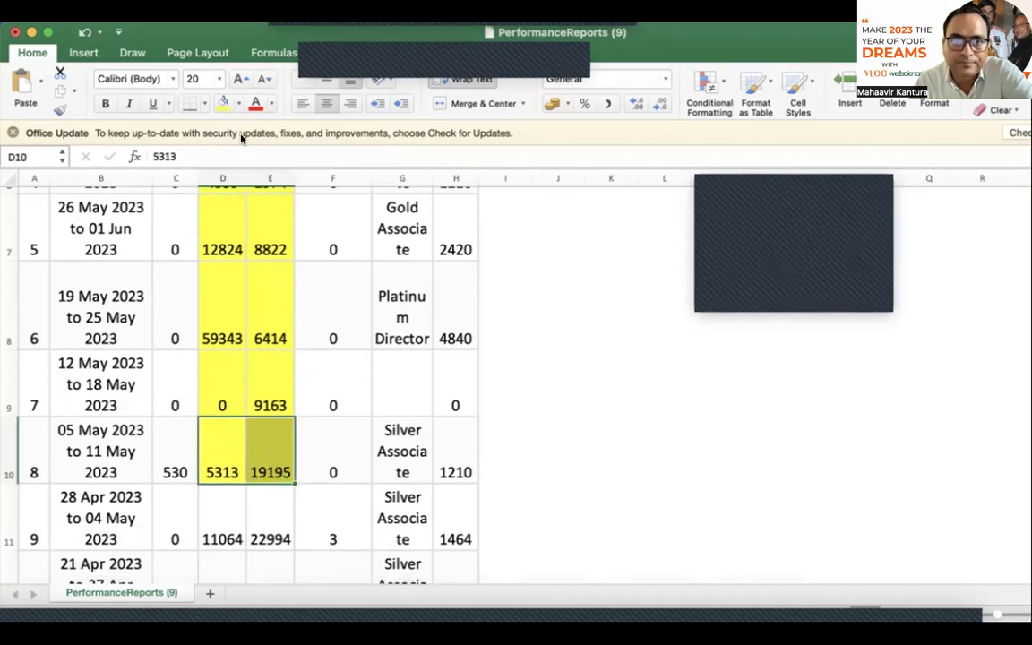
{"action": "left_click", "coordinate": [238, 104]}
{"action": "left_click", "coordinate": [205, 133]}
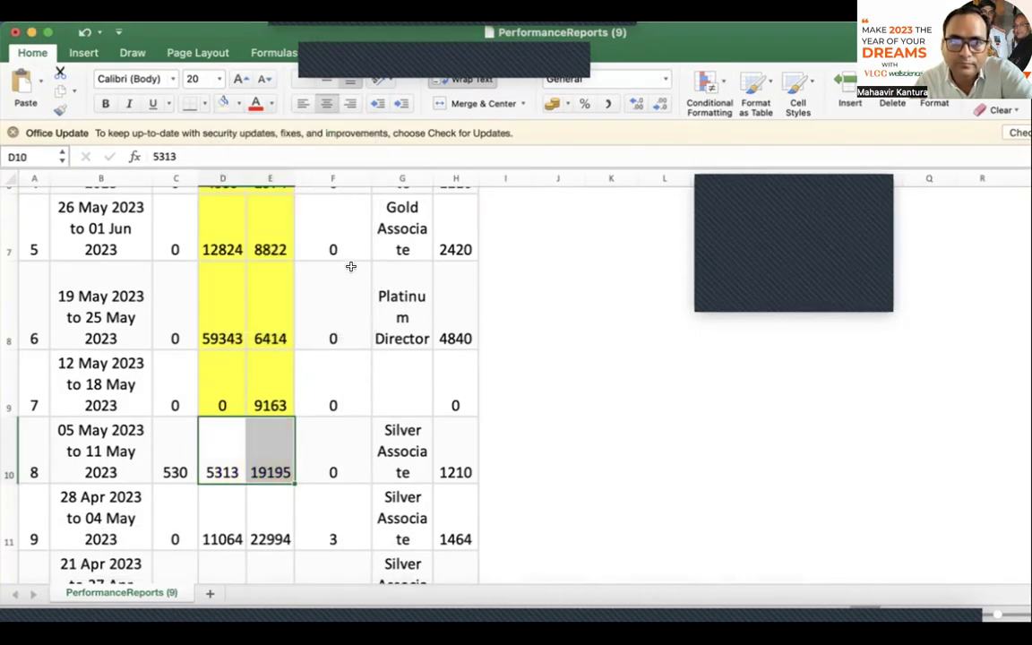
Step: Check the sum of the GSV Right values in E7:E10 and of the four weeks in E6:E9
{"action": "scroll", "coordinate": [350, 267], "scroll_direction": "up", "scroll_amount": 1}
{"action": "scroll", "coordinate": [353, 269], "scroll_direction": "down", "scroll_amount": 1}
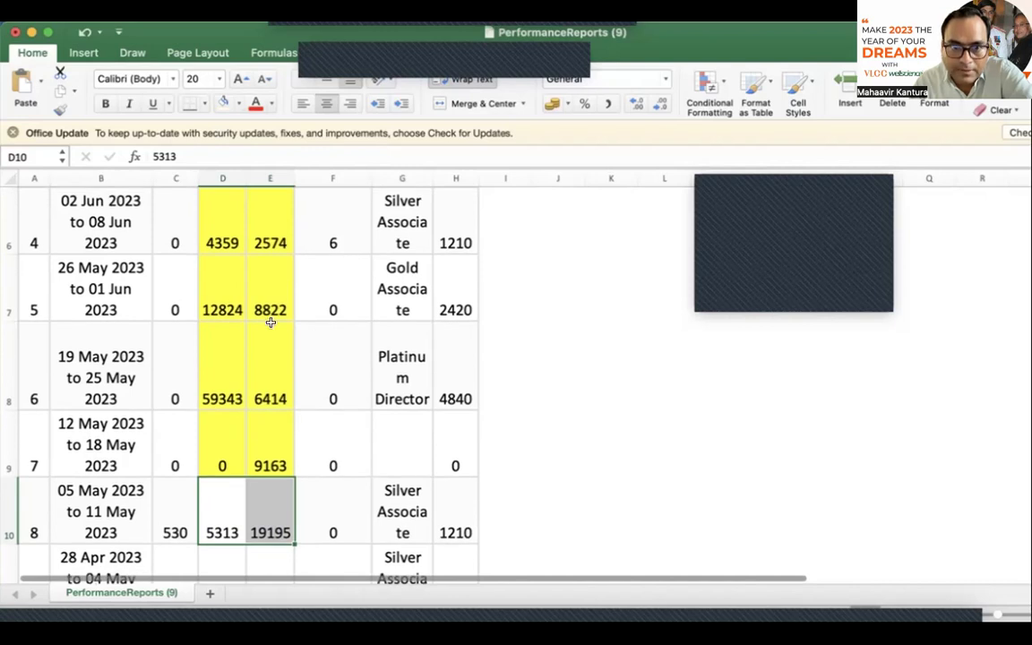
{"action": "left_click_drag", "start_coordinate": [263, 310], "coordinate": [270, 503]}
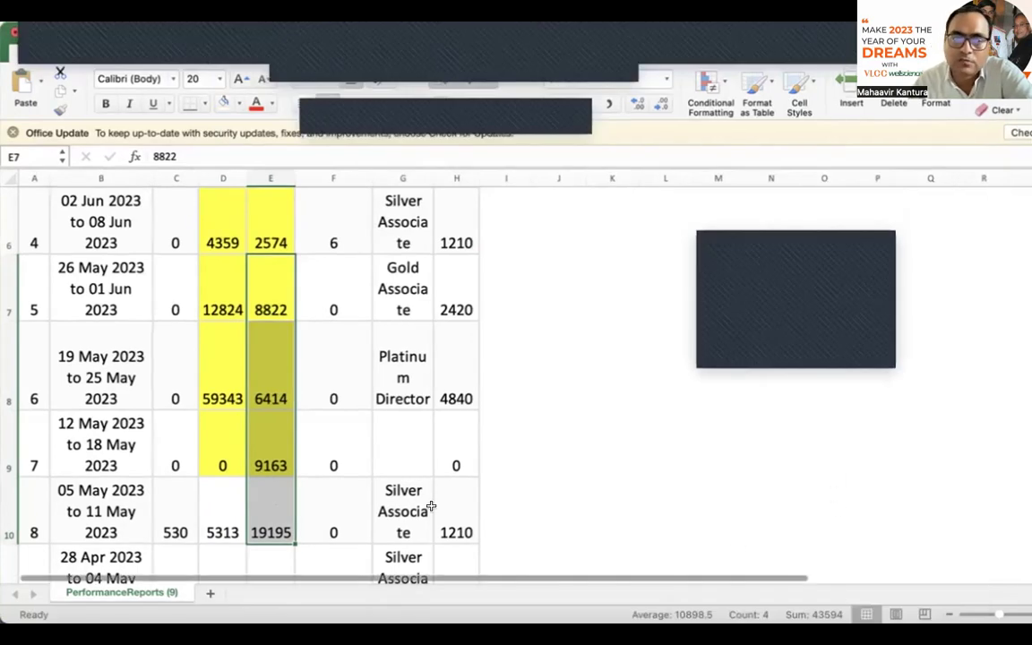
{"action": "scroll", "coordinate": [276, 455], "scroll_direction": "up", "scroll_amount": 2}
{"action": "left_click_drag", "start_coordinate": [275, 277], "coordinate": [269, 479]}
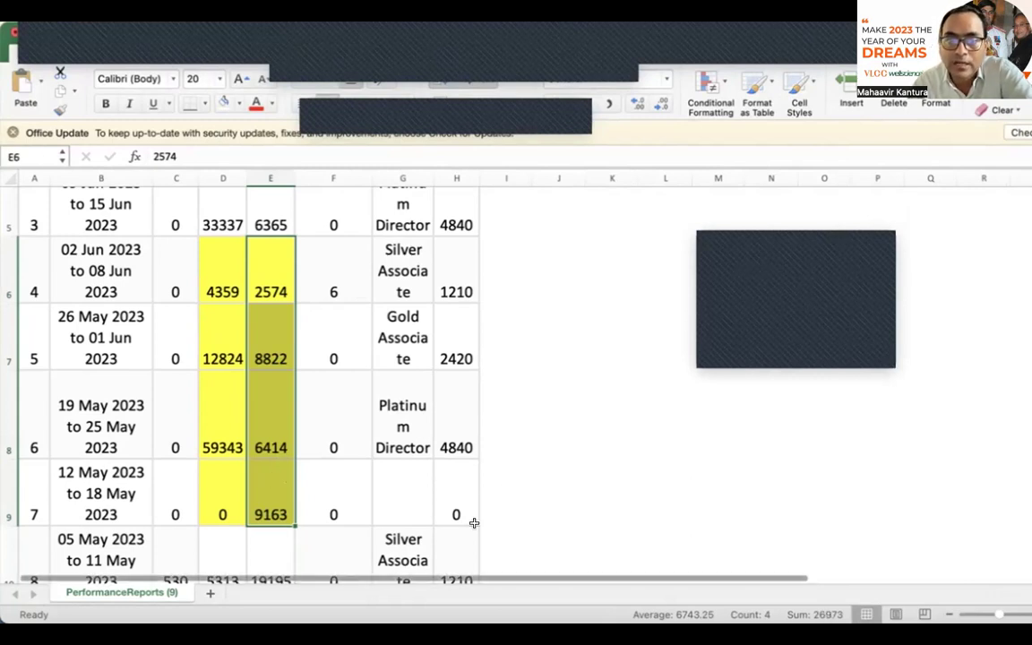
{"action": "scroll", "coordinate": [276, 477], "scroll_direction": "down", "scroll_amount": 2}
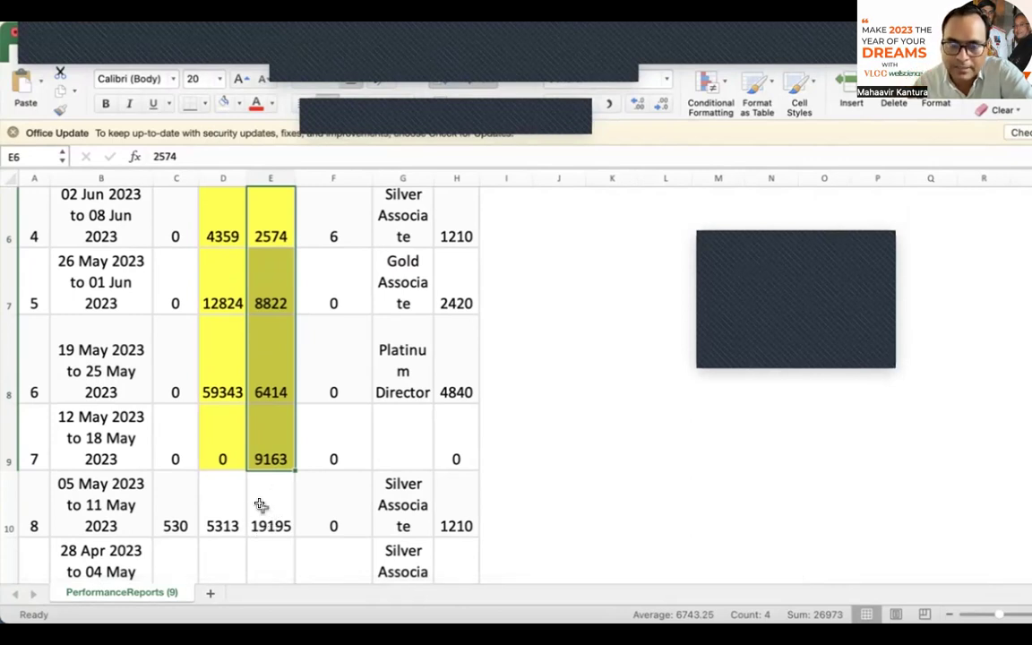
Step: Fill the GSV Left and GSV Right cells D5:E8, covering 19 May to 15 Jun 2023, with orange
{"action": "scroll", "coordinate": [259, 506], "scroll_direction": "up", "scroll_amount": 3}
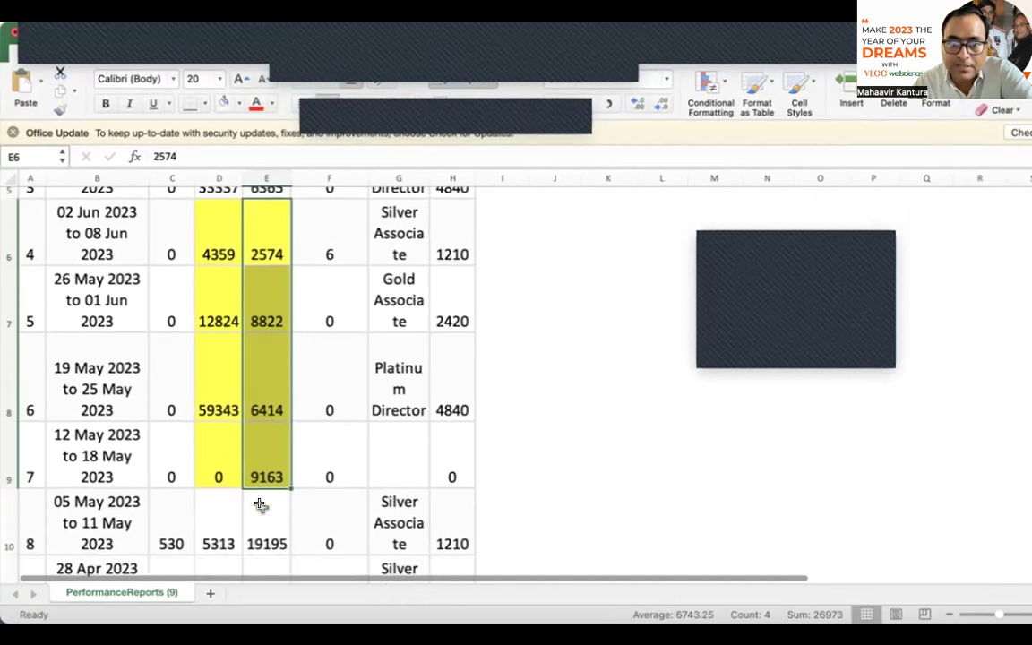
{"action": "scroll", "coordinate": [260, 506], "scroll_direction": "up", "scroll_amount": 2}
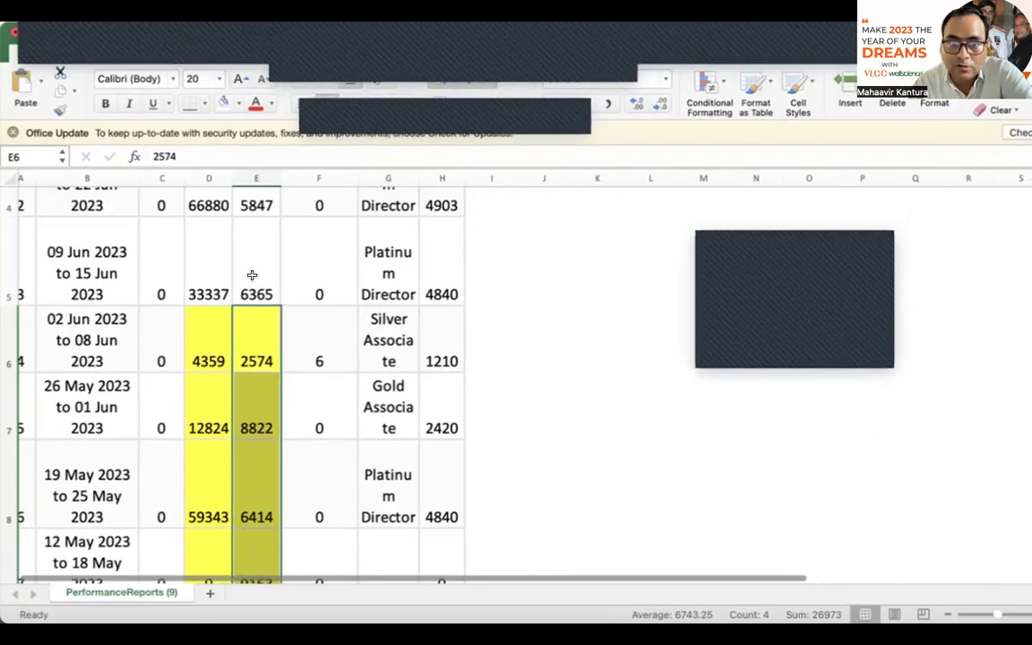
{"action": "left_click_drag", "start_coordinate": [203, 279], "coordinate": [246, 475]}
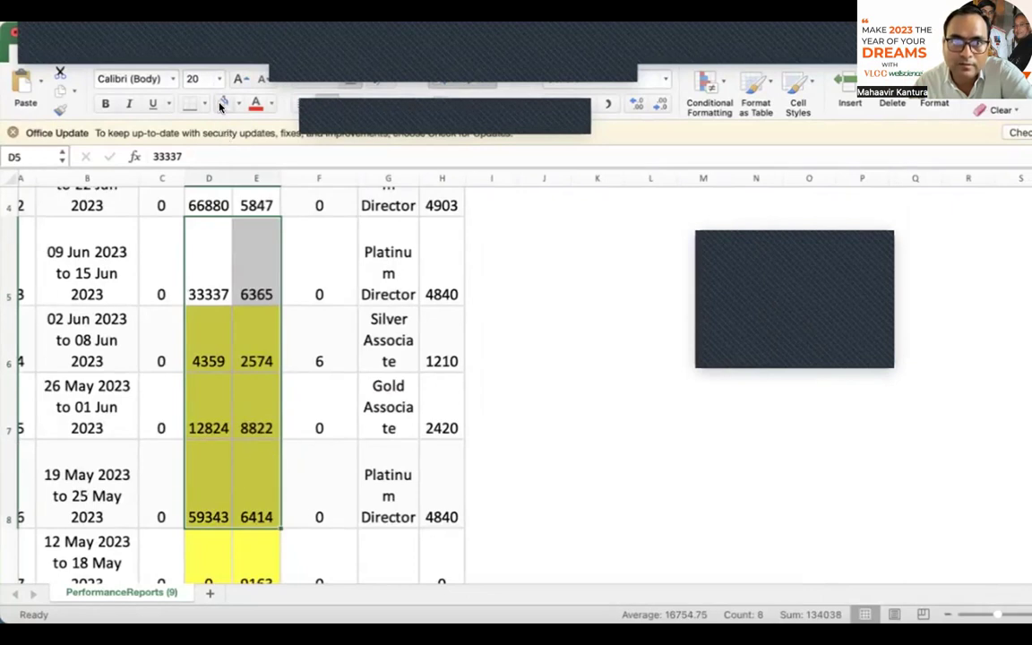
{"action": "left_click", "coordinate": [220, 106]}
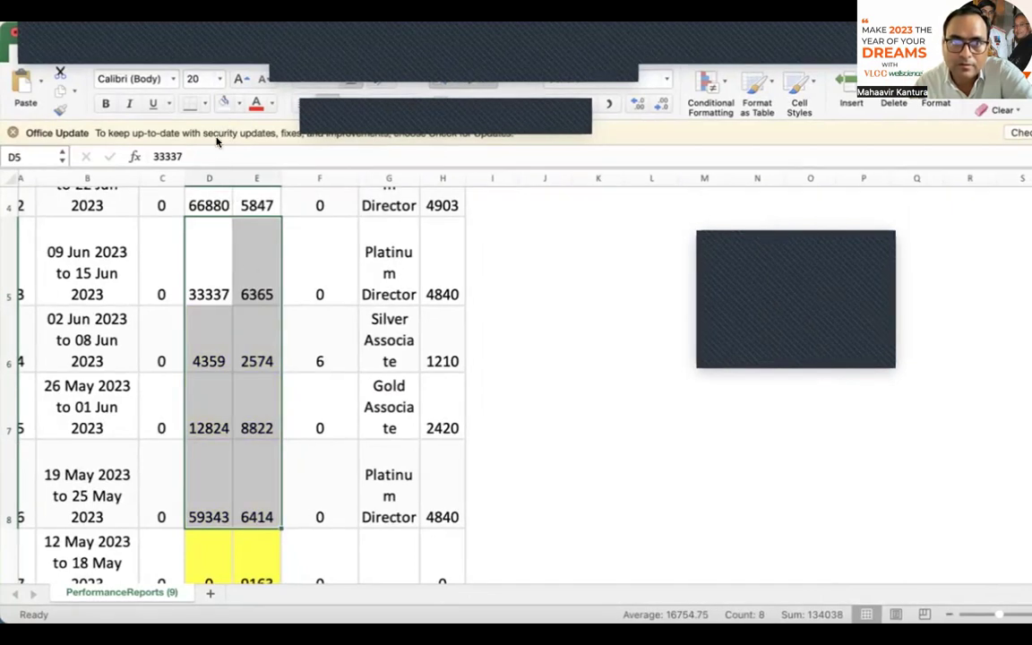
{"action": "left_click", "coordinate": [239, 104]}
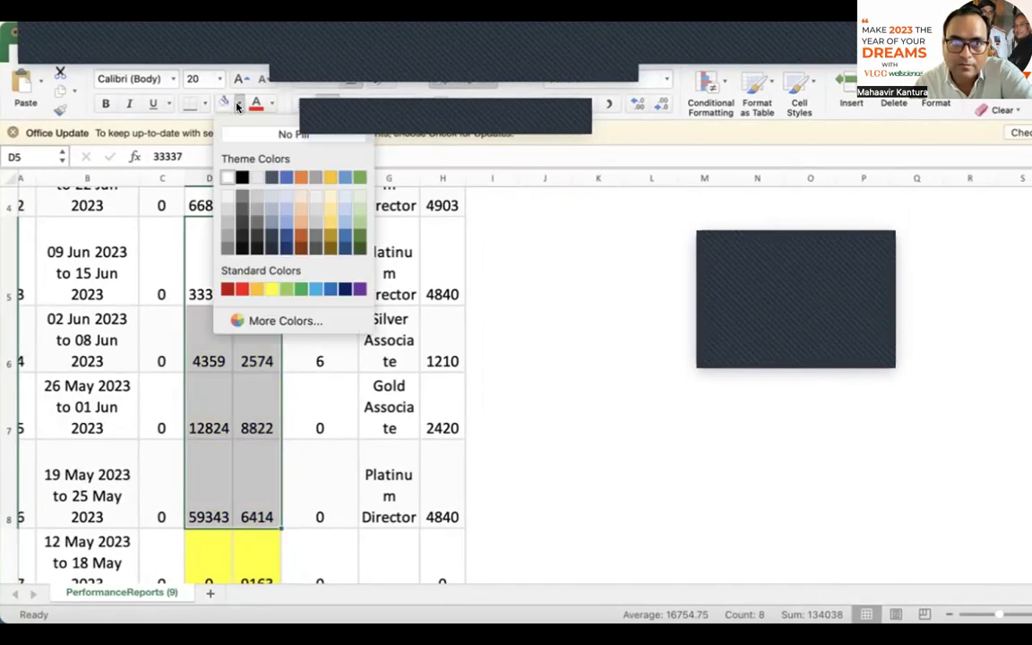
{"action": "left_click", "coordinate": [258, 288]}
Step: Check the sum of the GSV Right values in E5:E8 for the four orange weeks
{"action": "scroll", "coordinate": [358, 362], "scroll_direction": "down", "scroll_amount": 2}
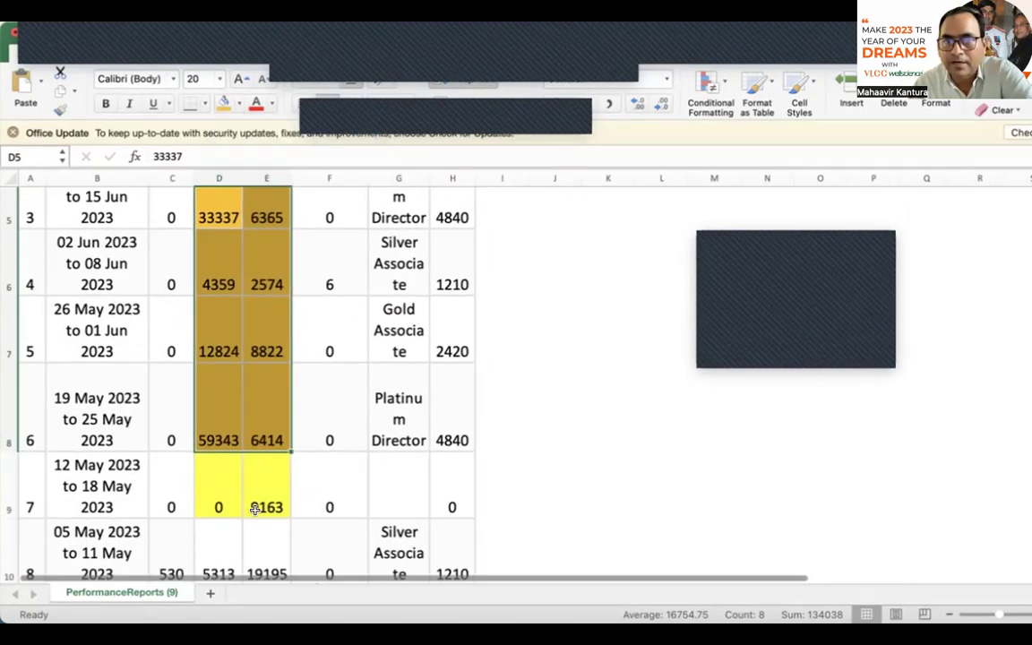
{"action": "scroll", "coordinate": [257, 510], "scroll_direction": "up", "scroll_amount": 3}
{"action": "left_click_drag", "start_coordinate": [267, 260], "coordinate": [265, 473]}
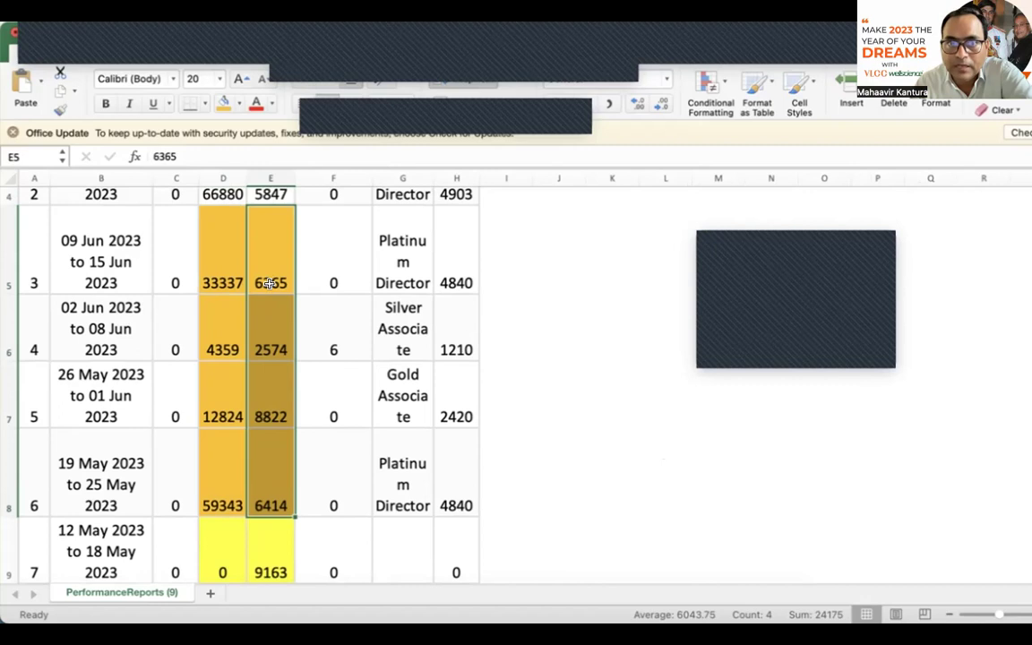
Step: Fill the GSV Left and GSV Right cells D4:E7, covering 26 May to 22 Jun 2023, with light green
{"action": "scroll", "coordinate": [270, 282], "scroll_direction": "up", "scroll_amount": 2}
{"action": "left_click_drag", "start_coordinate": [215, 246], "coordinate": [259, 464]}
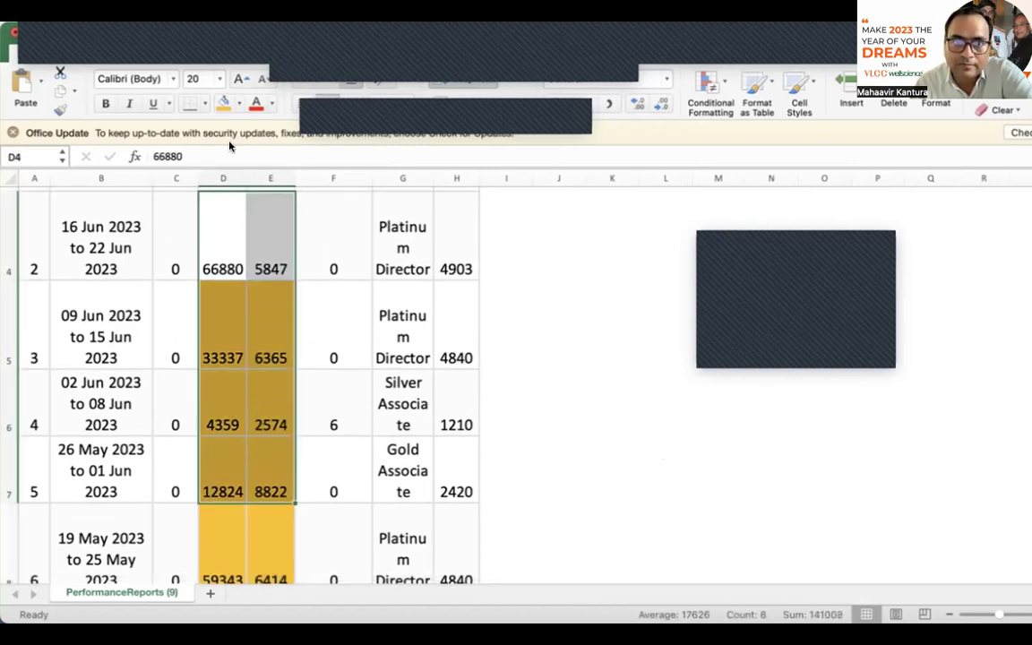
{"action": "left_click", "coordinate": [239, 103]}
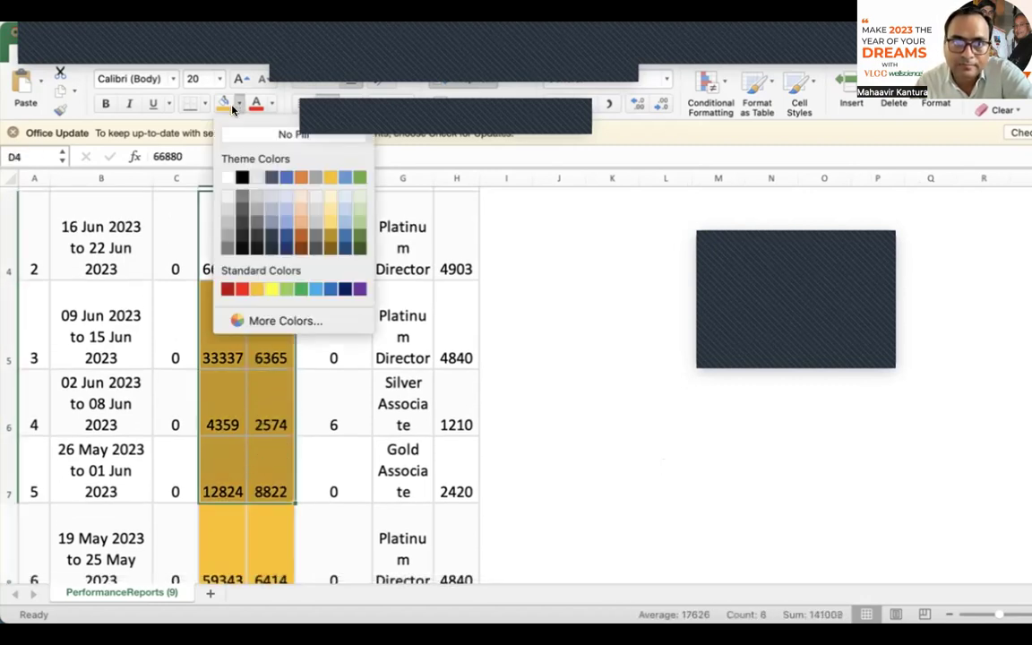
{"action": "left_click", "coordinate": [355, 210]}
Step: Check the sum of the GSV Right values in E4:E7 for the four green weeks
{"action": "scroll", "coordinate": [215, 462], "scroll_direction": "down", "scroll_amount": 2}
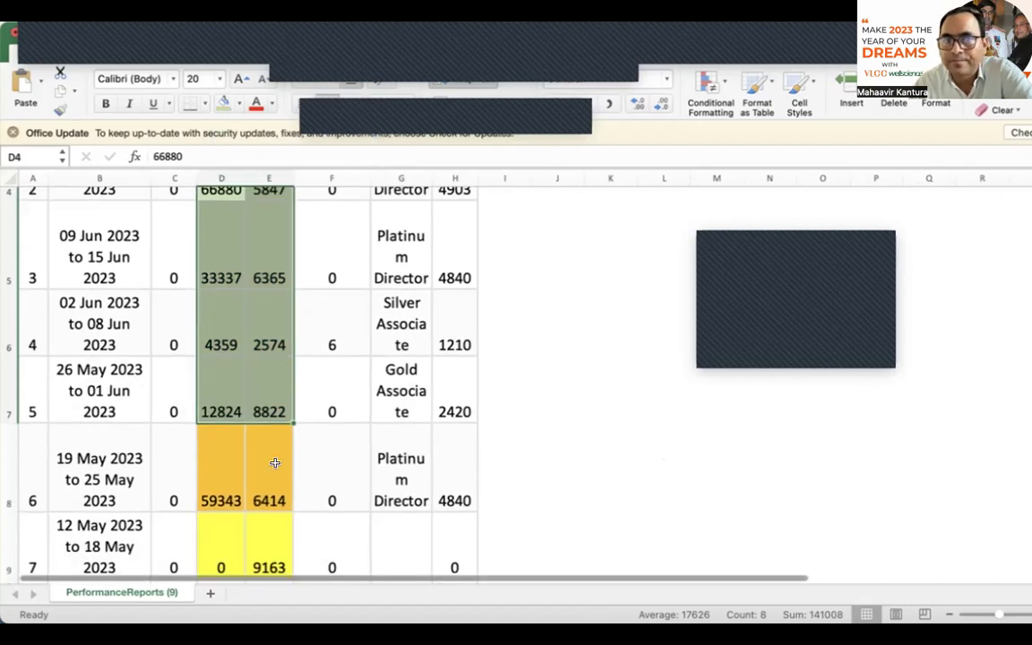
{"action": "scroll", "coordinate": [275, 463], "scroll_direction": "up", "scroll_amount": 2}
{"action": "left_click_drag", "start_coordinate": [261, 255], "coordinate": [273, 493]}
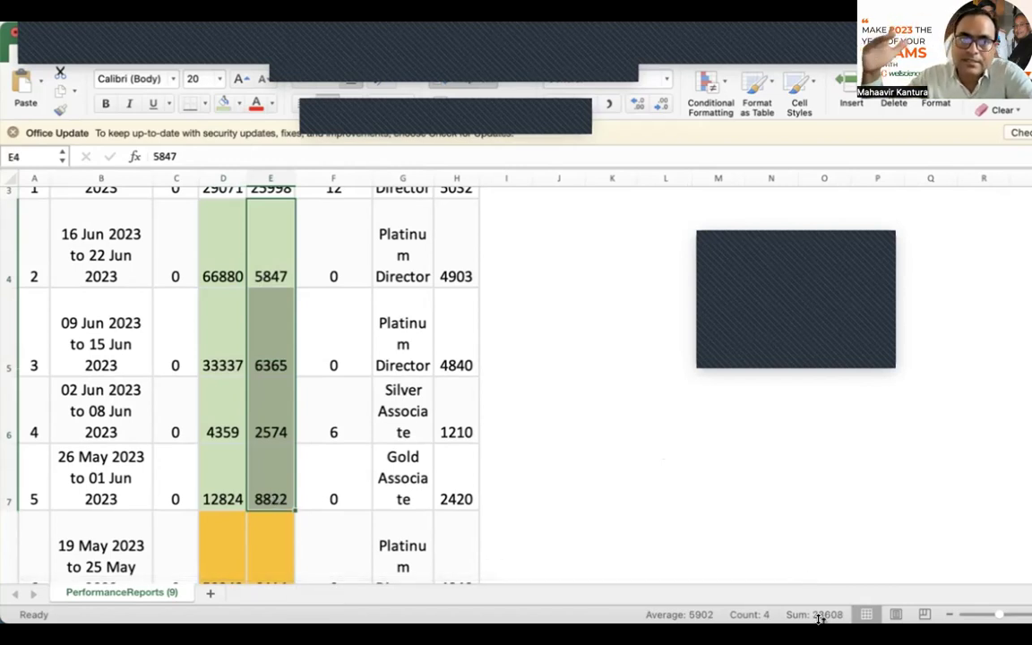
{"action": "scroll", "coordinate": [308, 491], "scroll_direction": "down", "scroll_amount": 2}
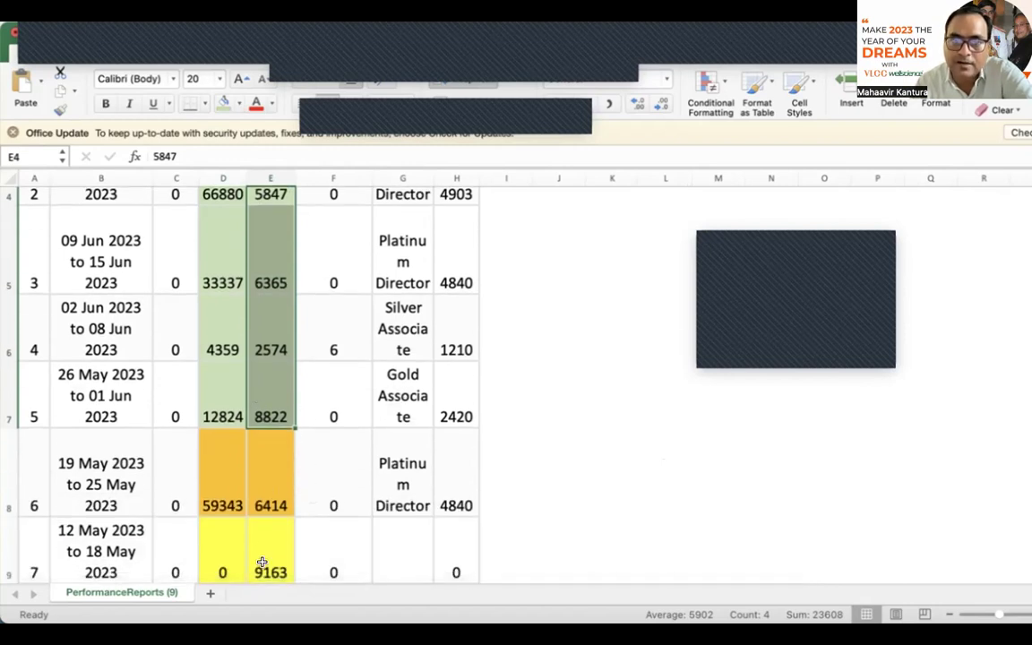
Step: Fill the GSV Left and GSV Right cells D3:E6, covering 02 Jun to 30 Jun 2023, with light orange
{"action": "scroll", "coordinate": [264, 564], "scroll_direction": "up", "scroll_amount": 2}
{"action": "scroll", "coordinate": [264, 562], "scroll_direction": "up", "scroll_amount": 1}
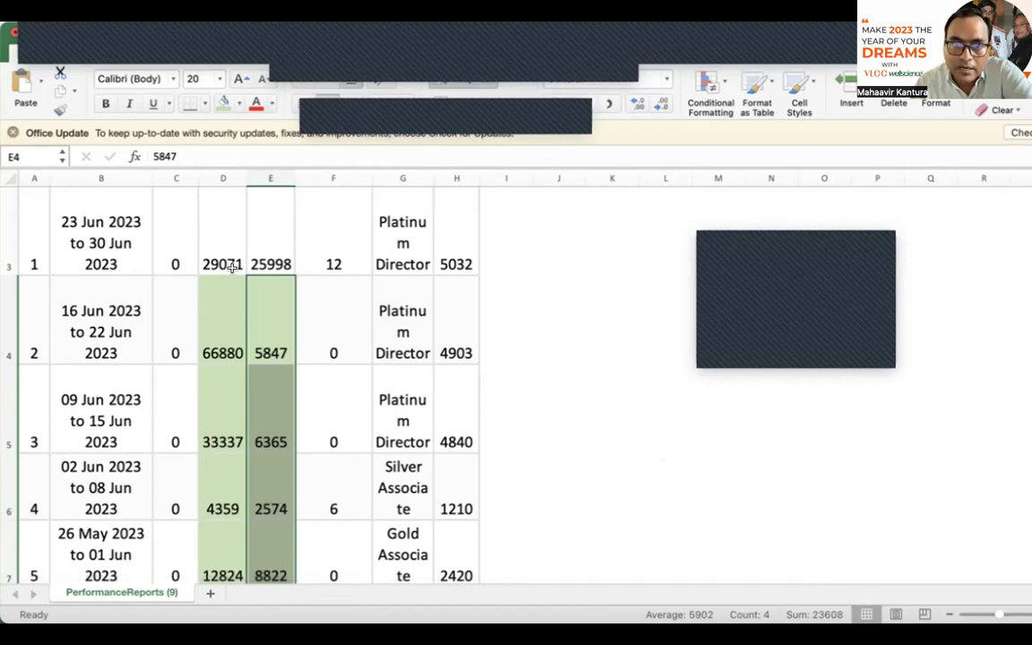
{"action": "left_click", "coordinate": [215, 245]}
{"action": "left_click_drag", "start_coordinate": [253, 261], "coordinate": [260, 502]}
{"action": "left_click", "coordinate": [237, 103]}
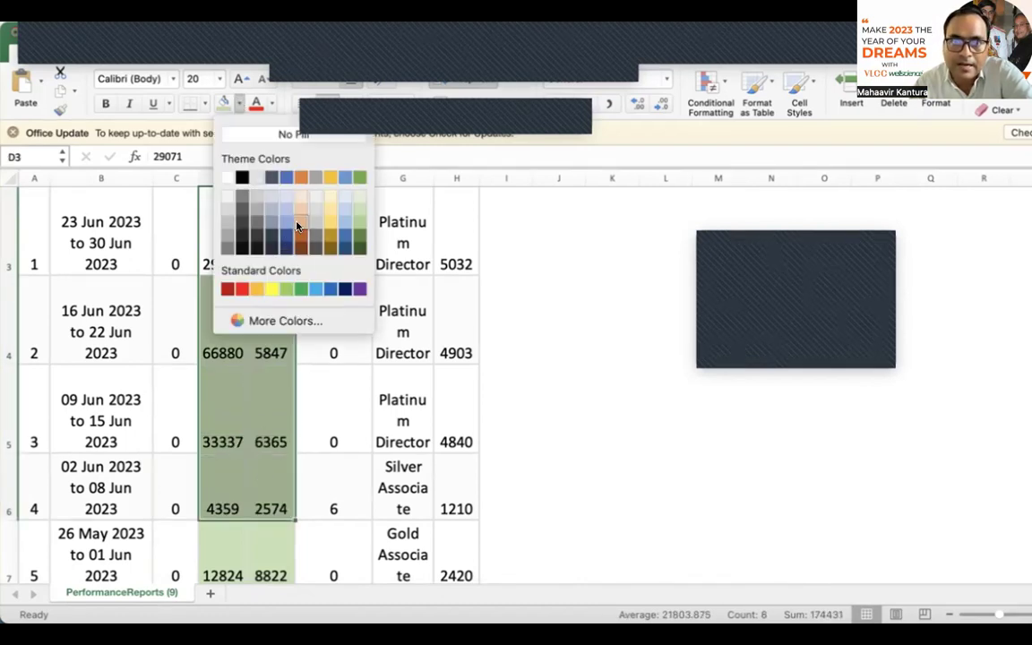
{"action": "left_click", "coordinate": [300, 221]}
Step: Check the sum of the GSV Right values in E3:E6 for the four most recent weeks
{"action": "scroll", "coordinate": [309, 392], "scroll_direction": "down", "scroll_amount": 1}
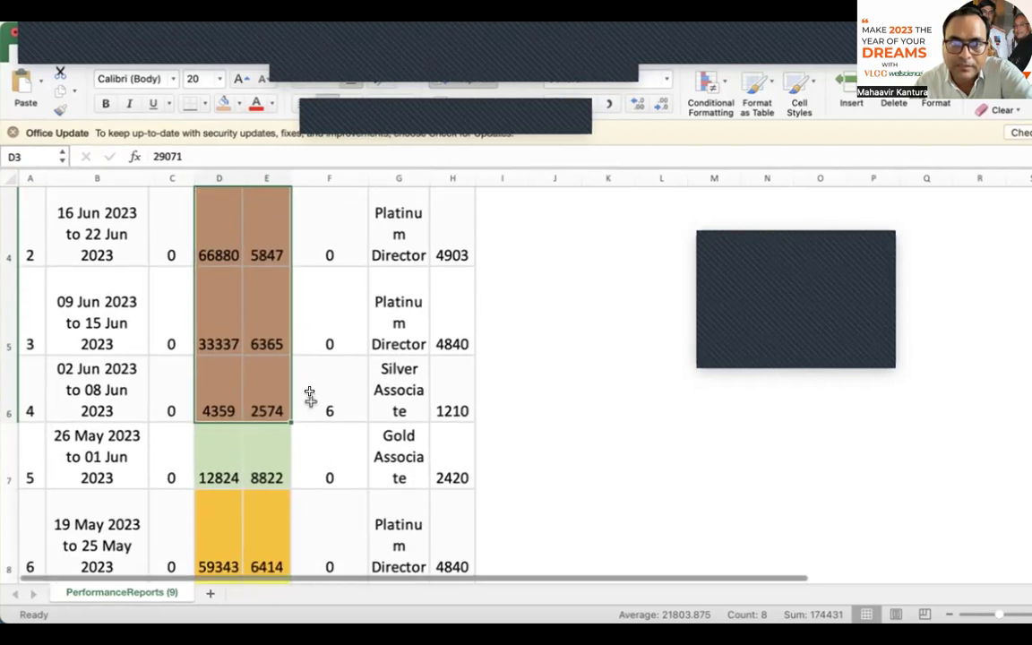
{"action": "scroll", "coordinate": [252, 454], "scroll_direction": "up", "scroll_amount": 1}
{"action": "left_click_drag", "start_coordinate": [261, 259], "coordinate": [273, 535]}
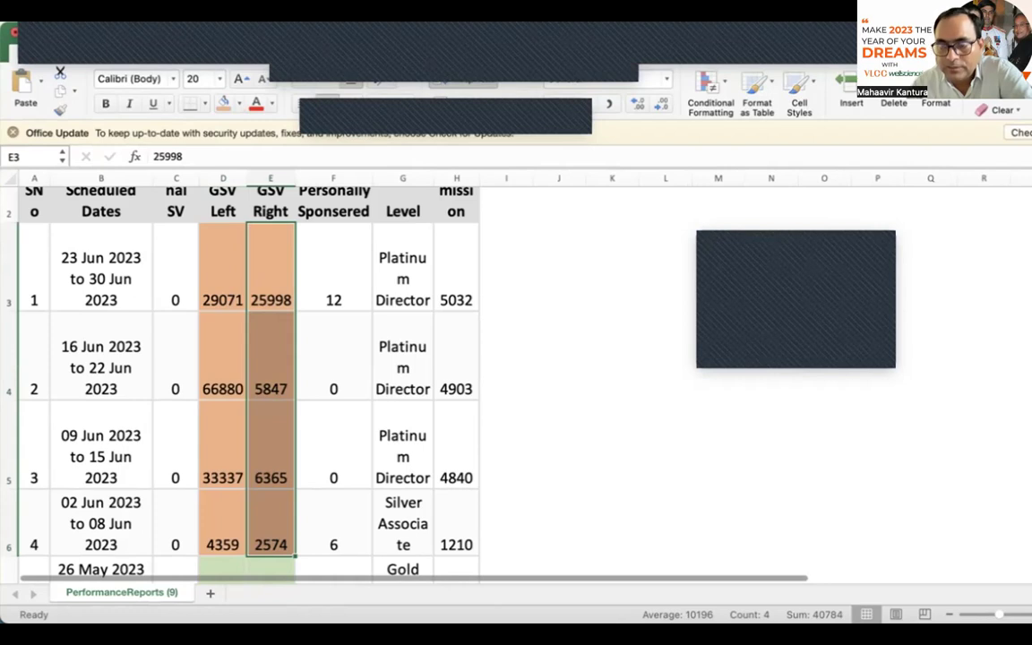